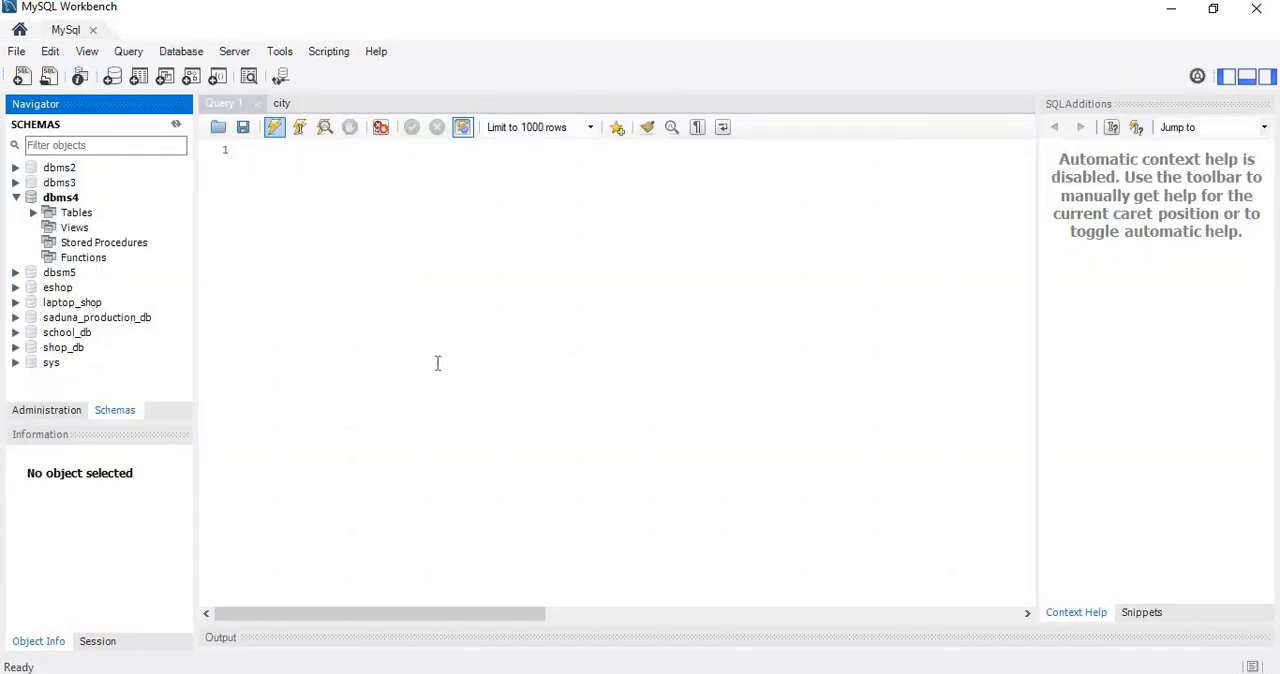
Create a new database model.
{"action": "left_click", "coordinate": [18, 55]}
{"action": "left_click", "coordinate": [16, 52]}
{"action": "left_click", "coordinate": [16, 52]}
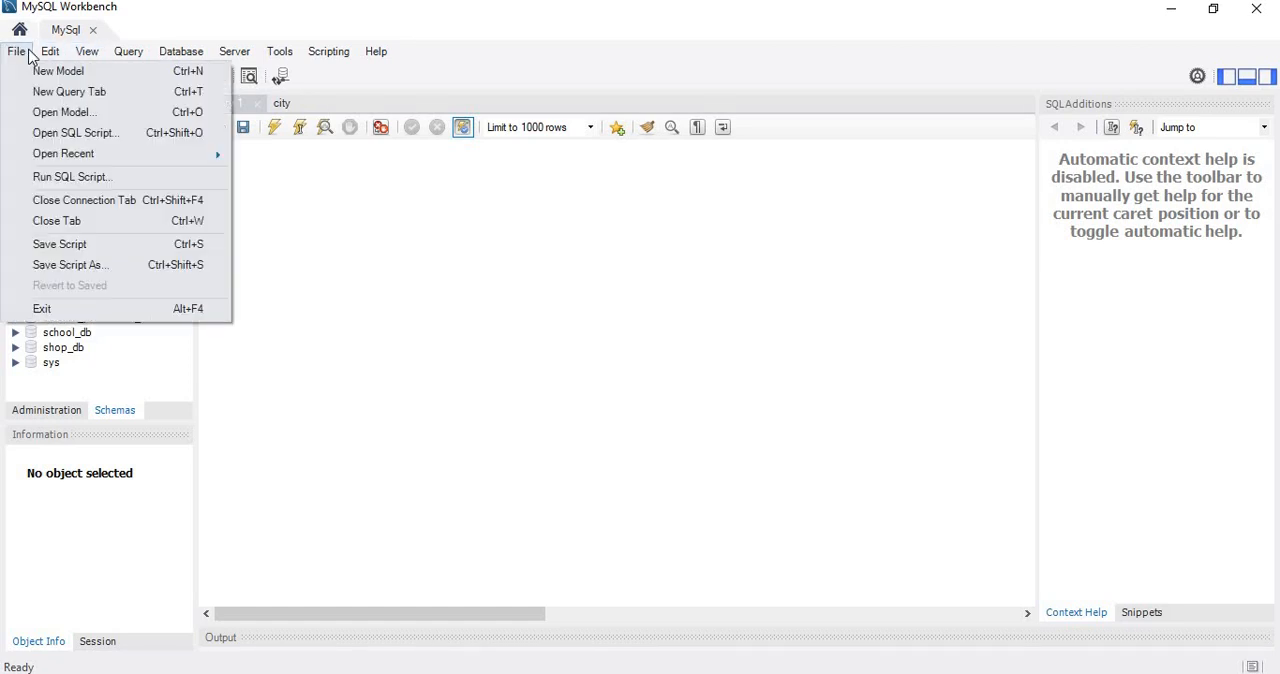
{"action": "left_click", "coordinate": [18, 52]}
{"action": "left_click", "coordinate": [20, 52]}
{"action": "left_click", "coordinate": [36, 74]}
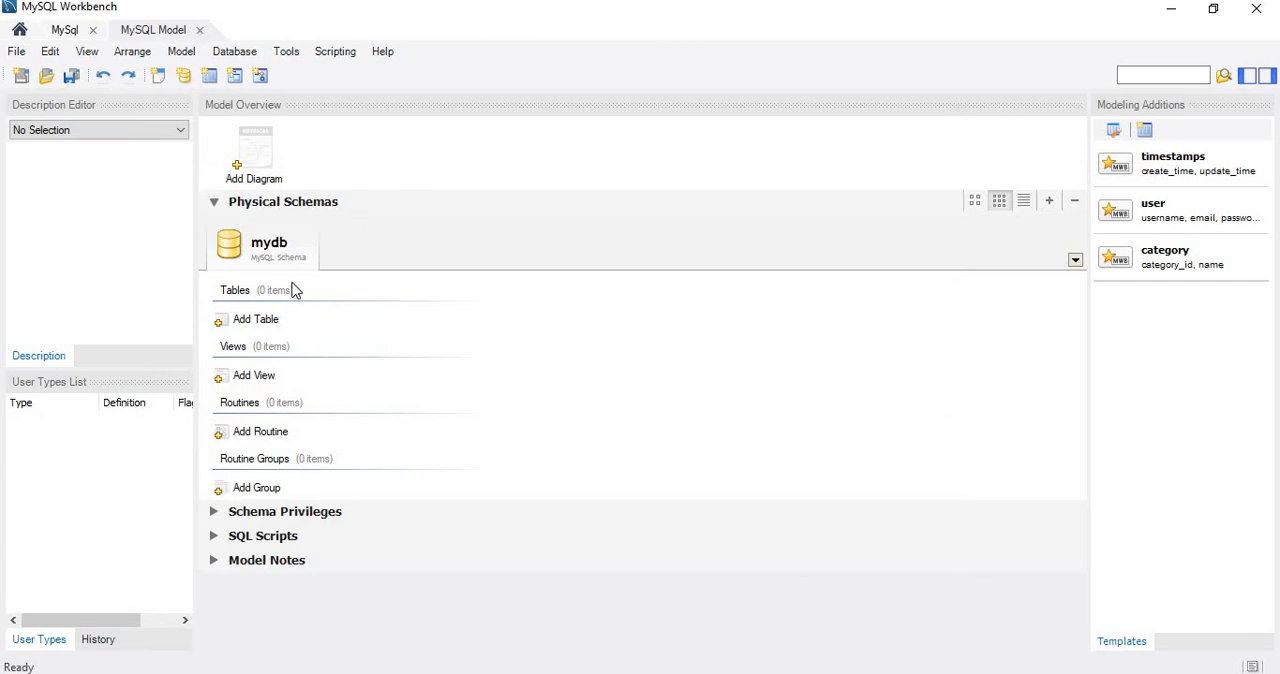
Look at the mydb schema's properties, add an EER diagram to the model, and place a new table on its canvas.
{"action": "double_click", "coordinate": [285, 254]}
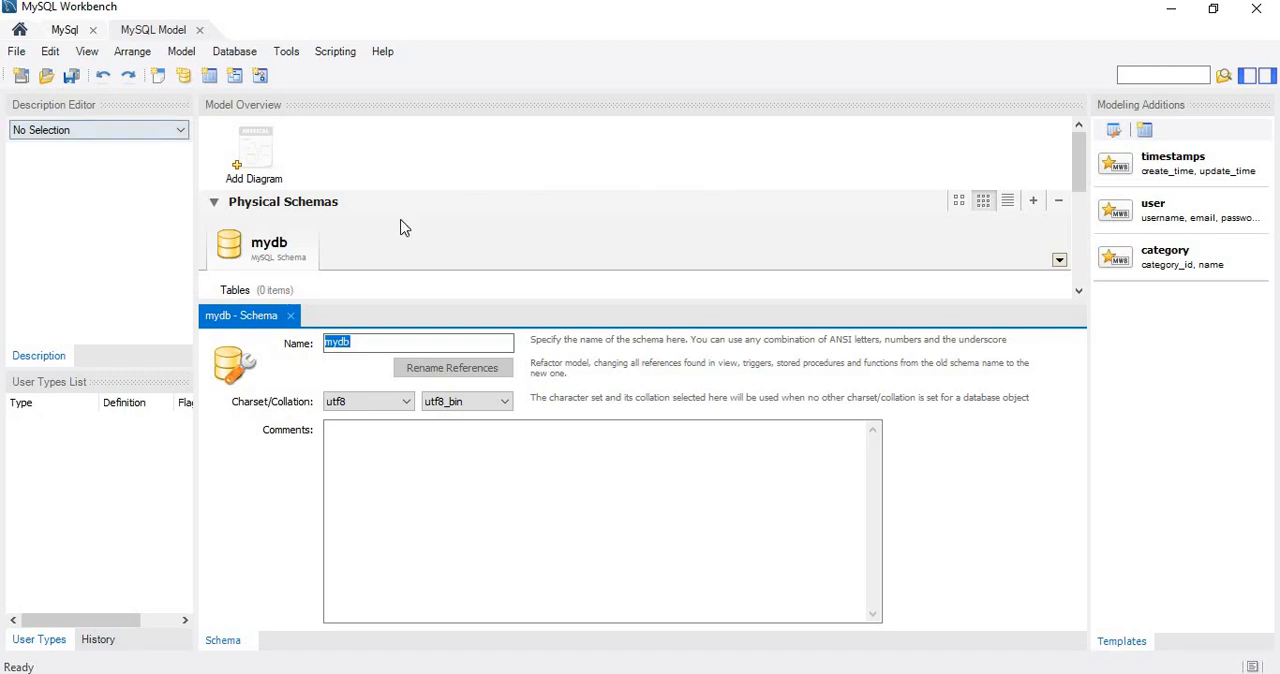
{"action": "left_click", "coordinate": [290, 315]}
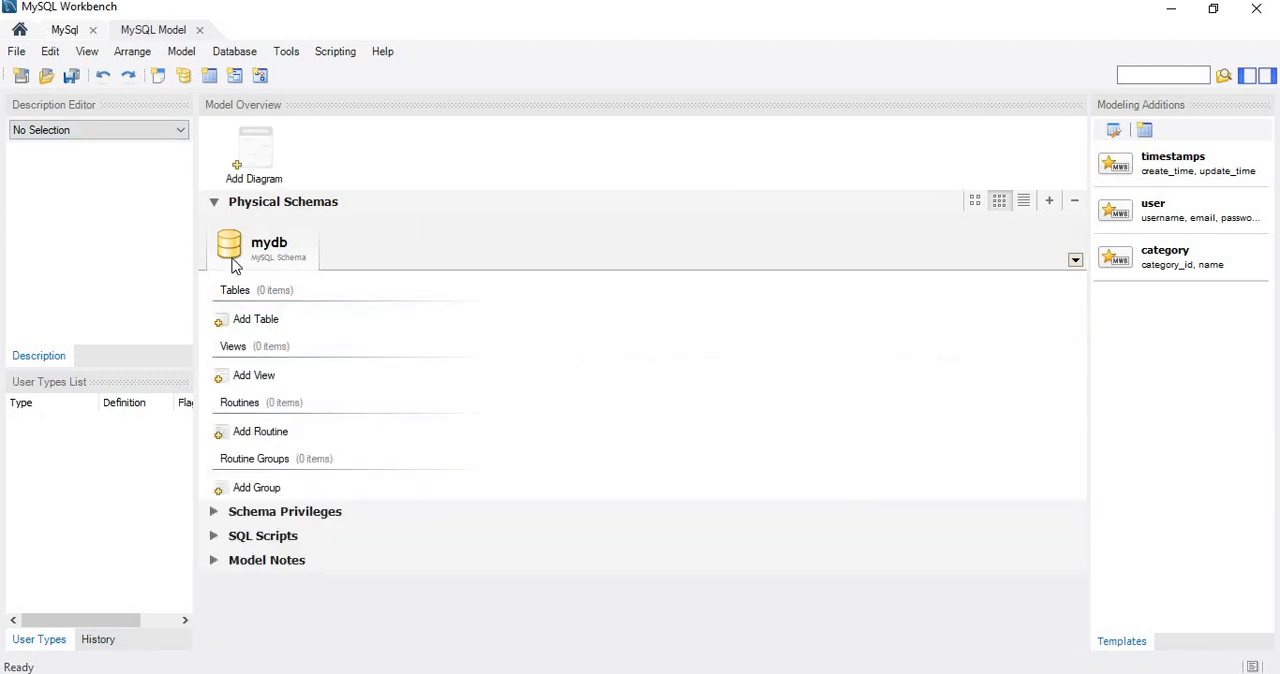
{"action": "double_click", "coordinate": [265, 153]}
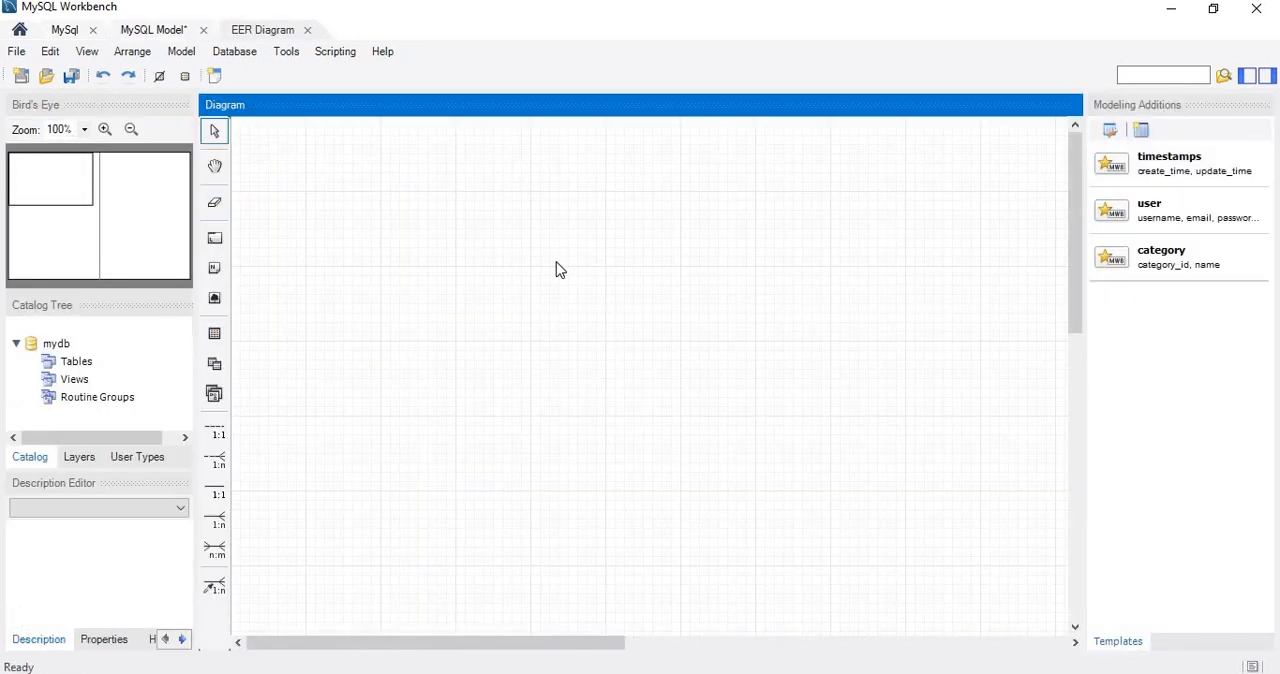
{"action": "left_click", "coordinate": [214, 333]}
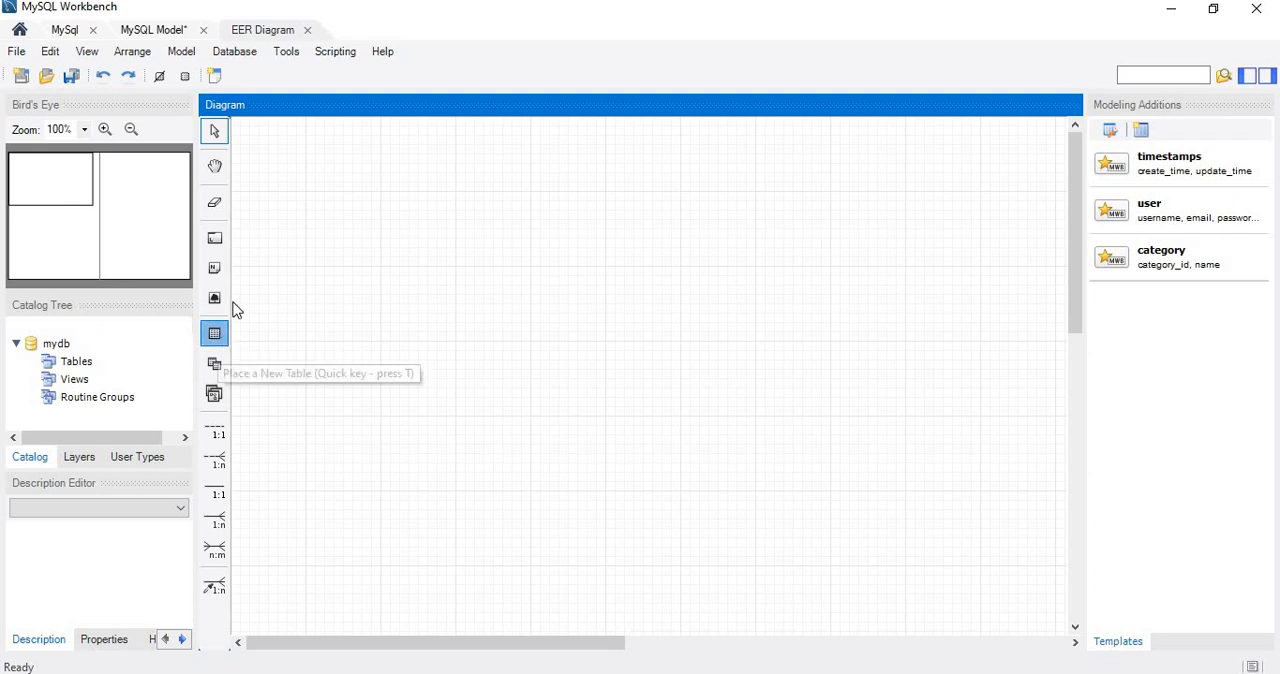
{"action": "left_click", "coordinate": [507, 243]}
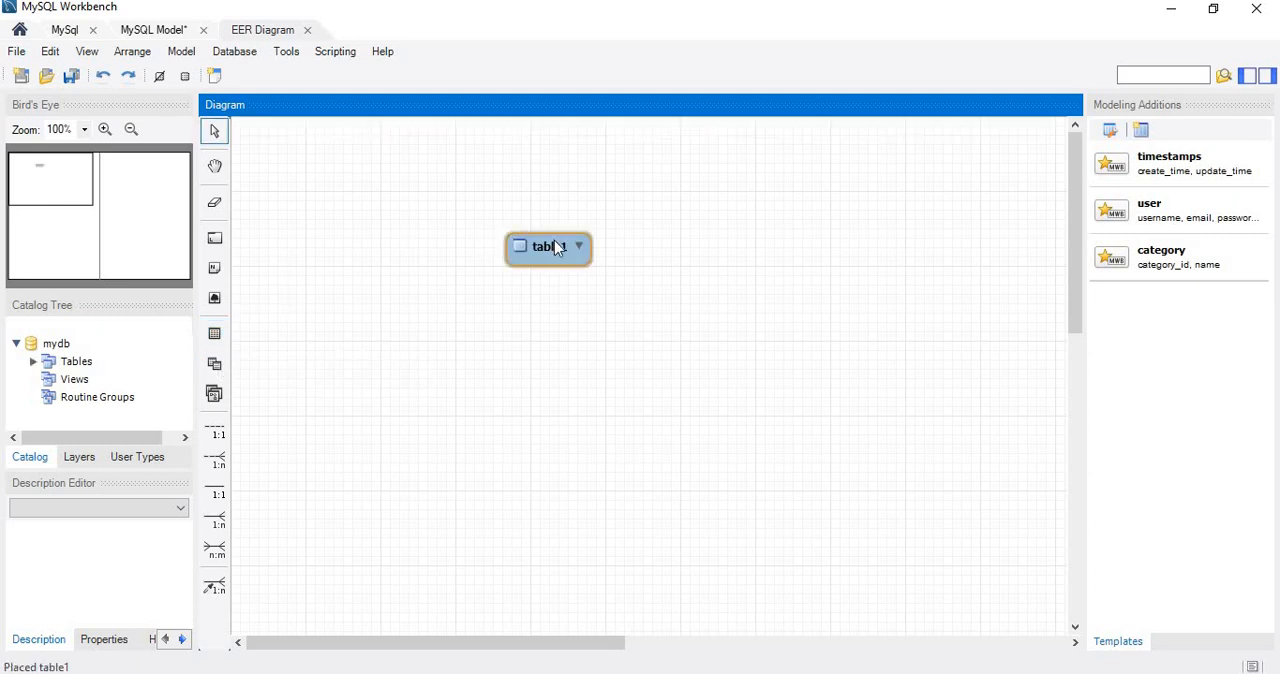
Try out the non-identifying and identifying 1:1 and 1:n relationship tools and the n:m relationship tool.
{"action": "left_click", "coordinate": [218, 458]}
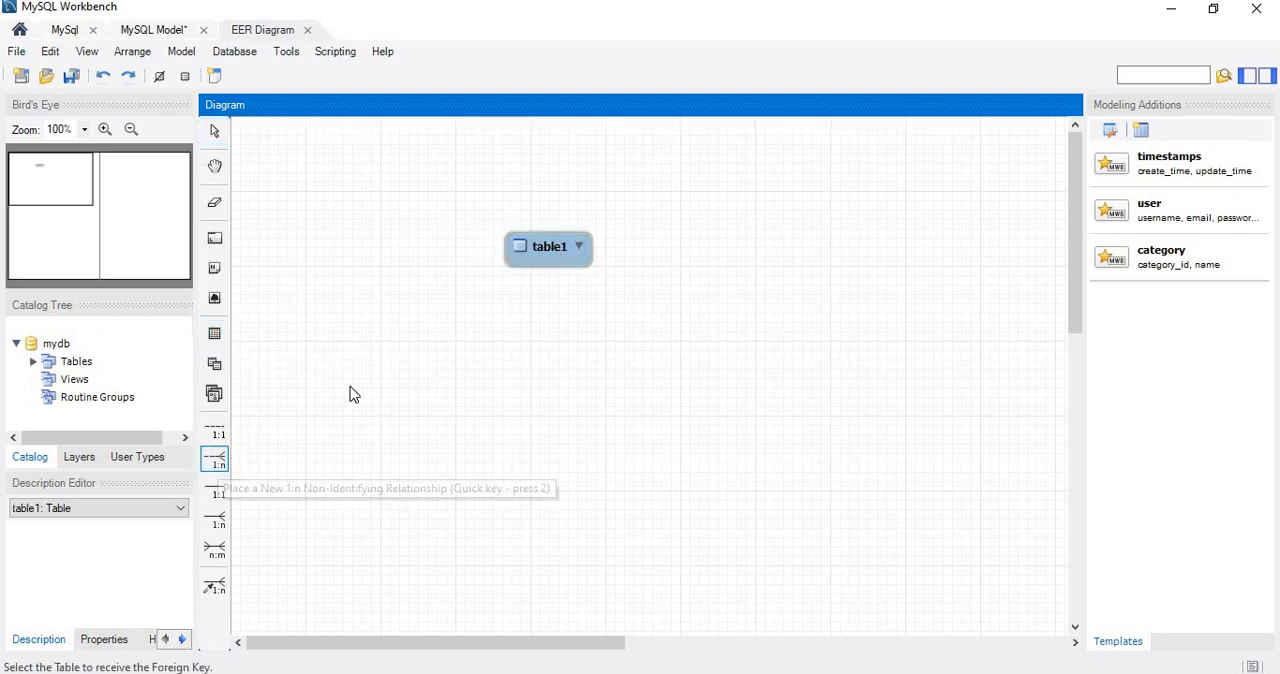
{"action": "left_click", "coordinate": [216, 430]}
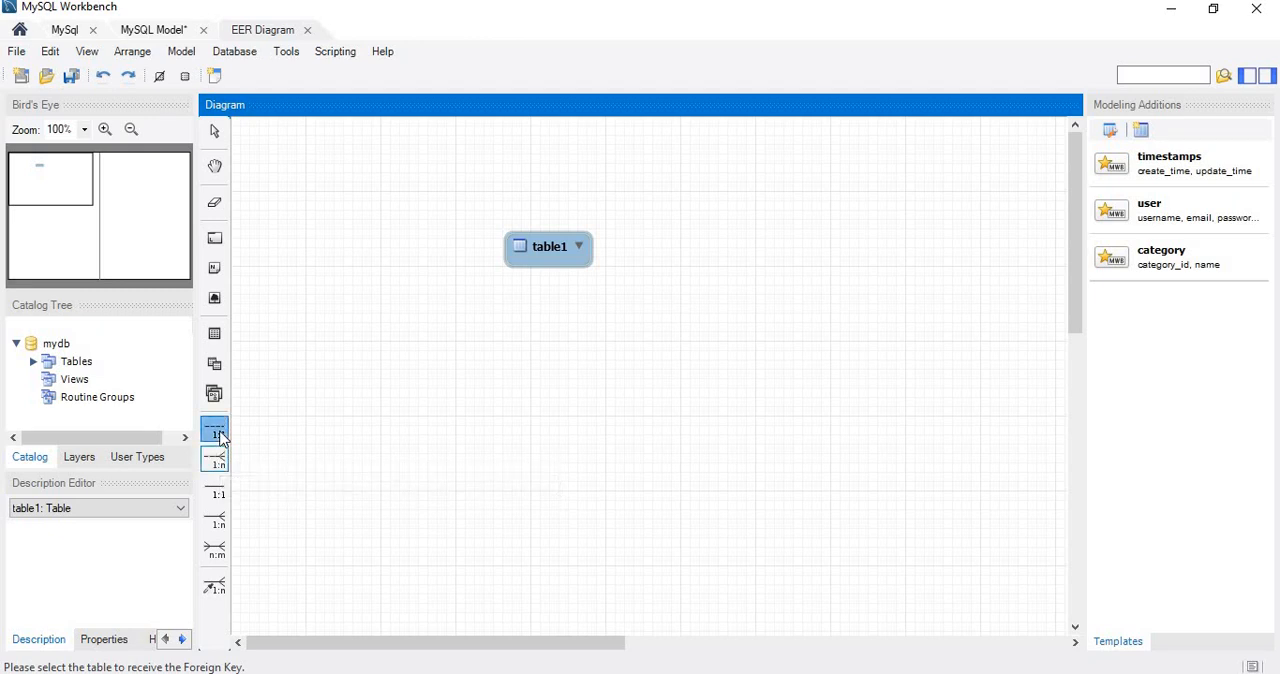
{"action": "left_click", "coordinate": [222, 466]}
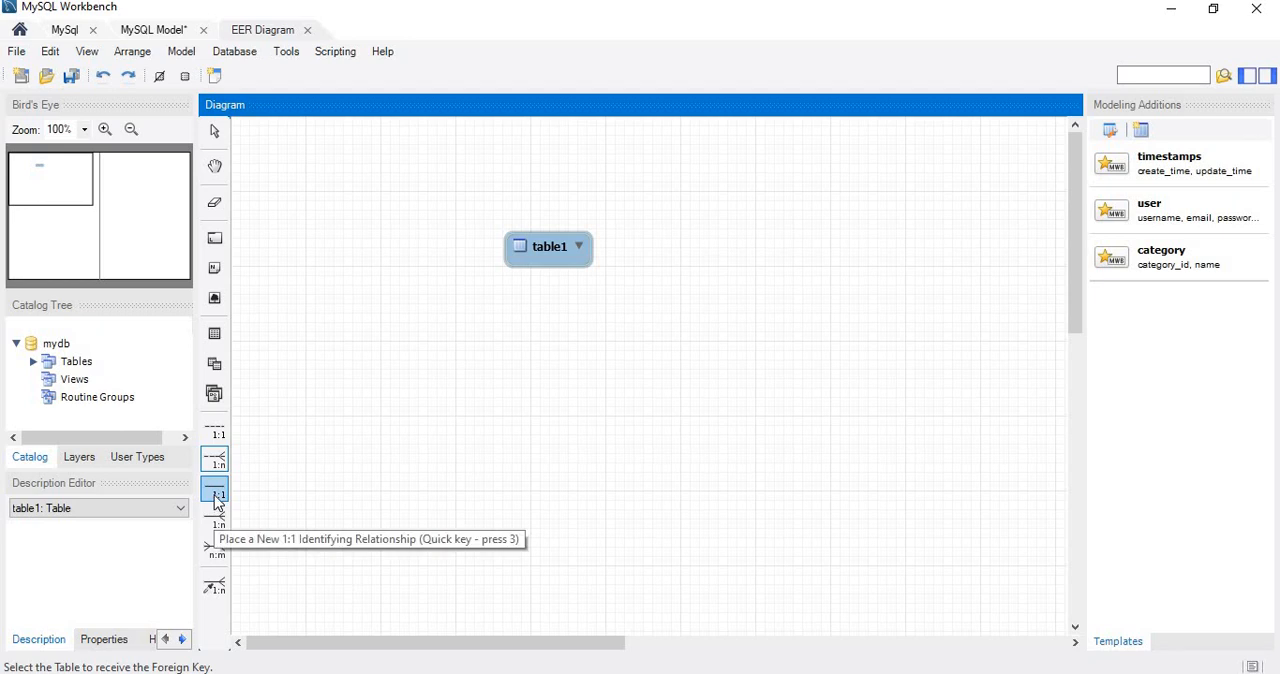
{"action": "left_click", "coordinate": [216, 496]}
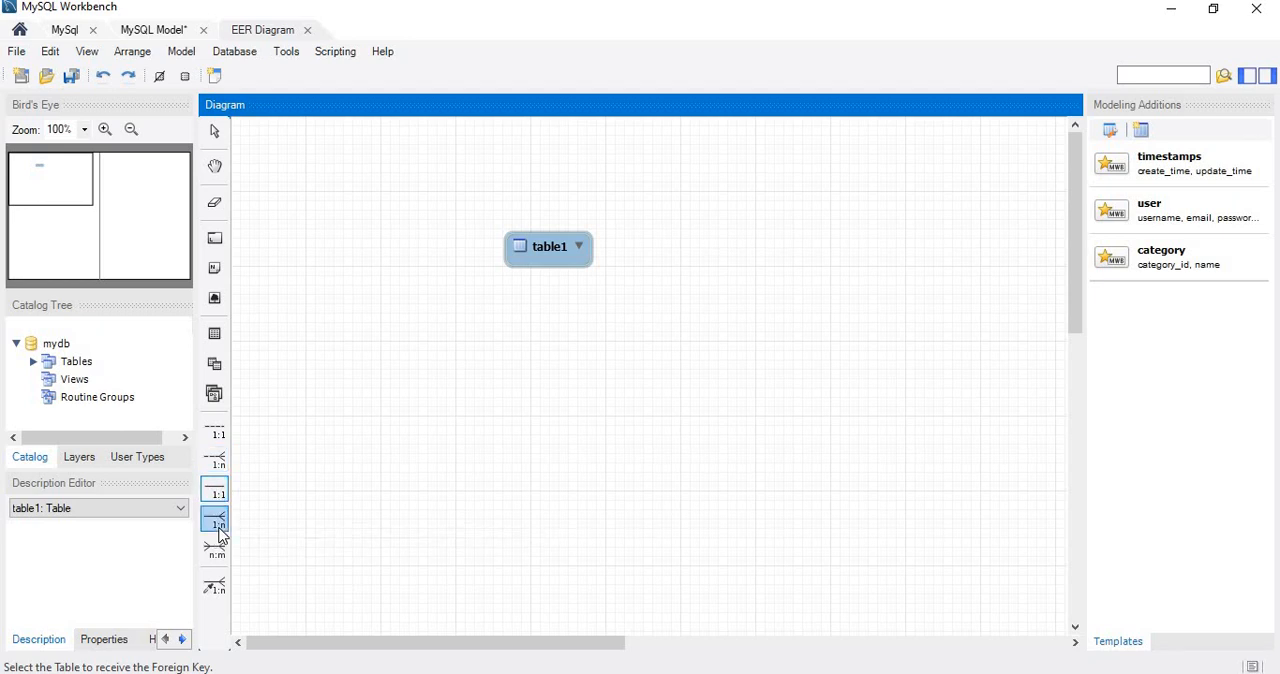
{"action": "left_click", "coordinate": [219, 528]}
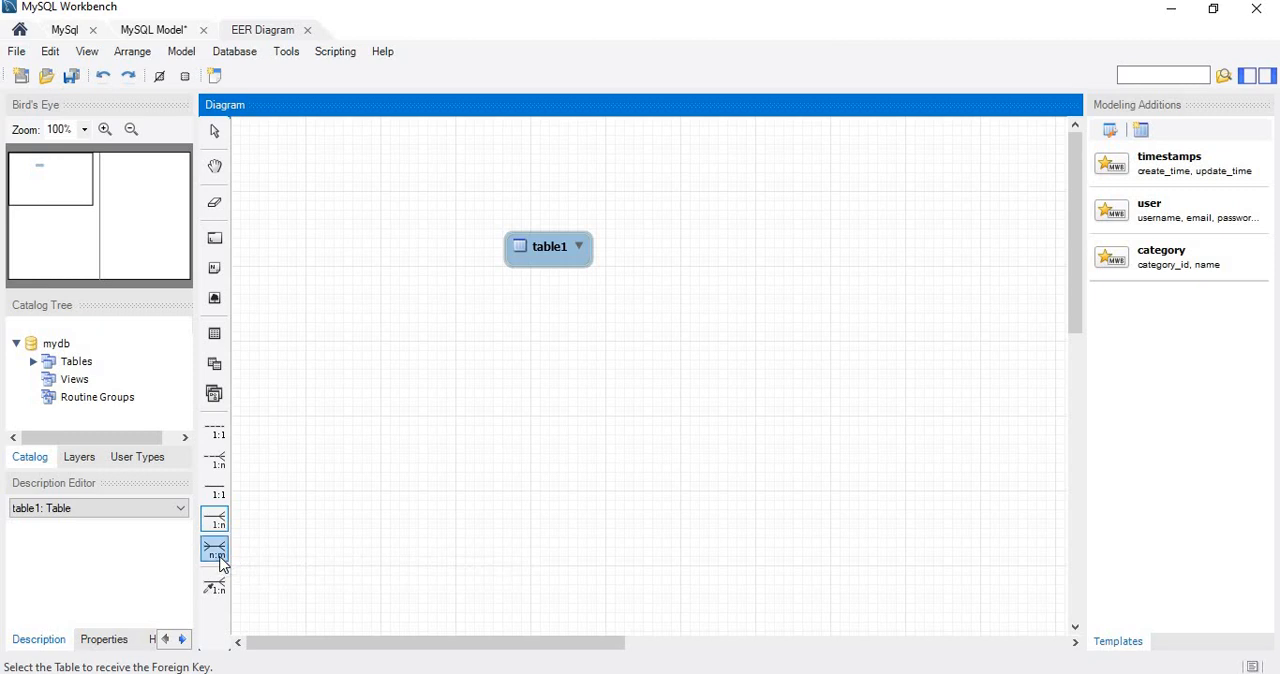
{"action": "left_click", "coordinate": [217, 552]}
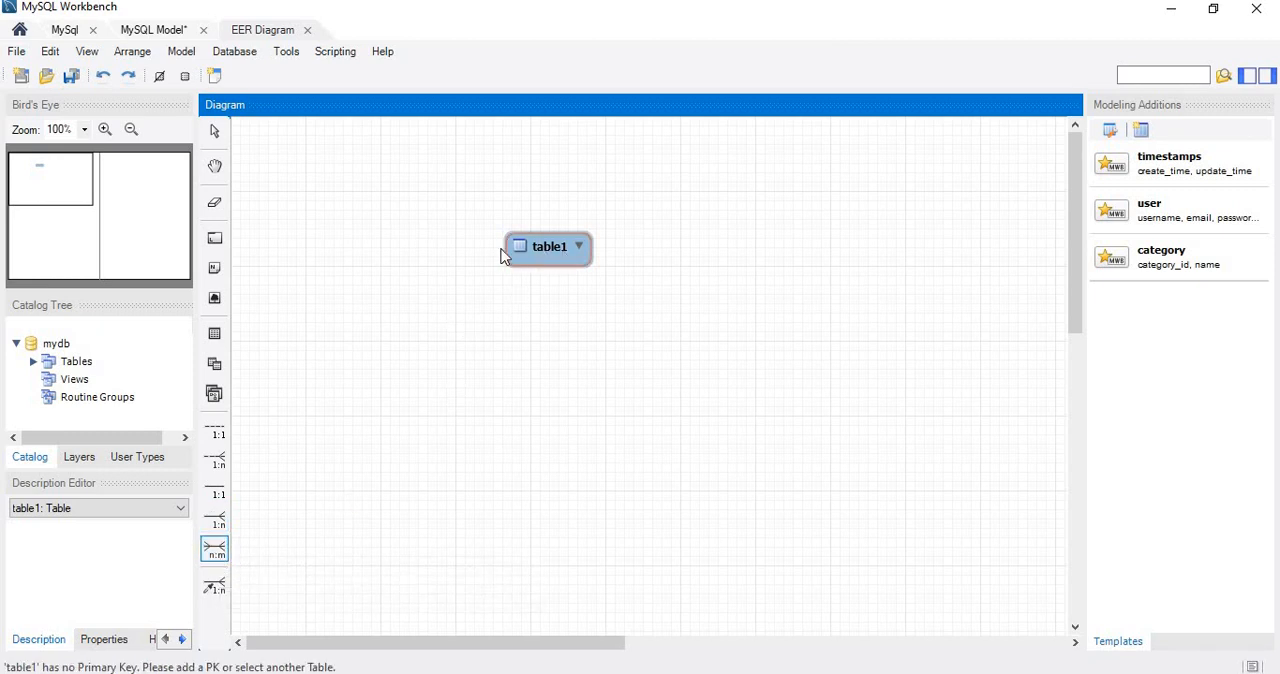
Delete table1 from the diagram.
{"action": "right_click", "coordinate": [555, 258]}
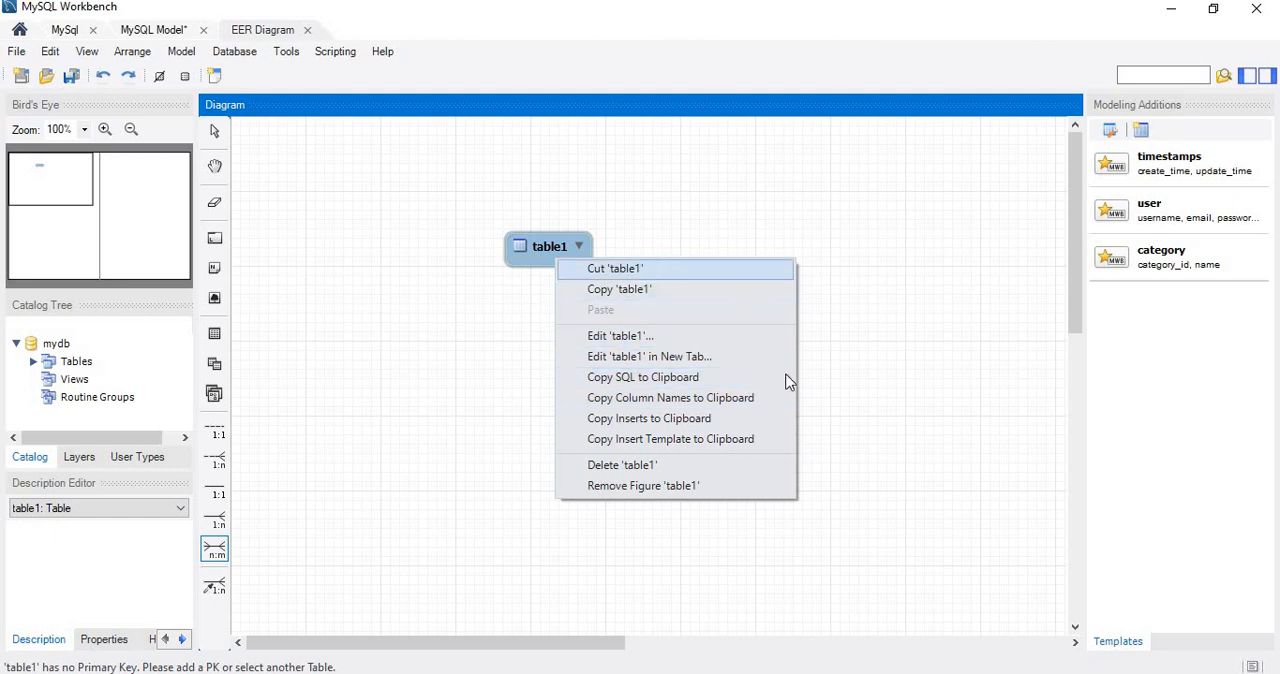
{"action": "left_click", "coordinate": [655, 466]}
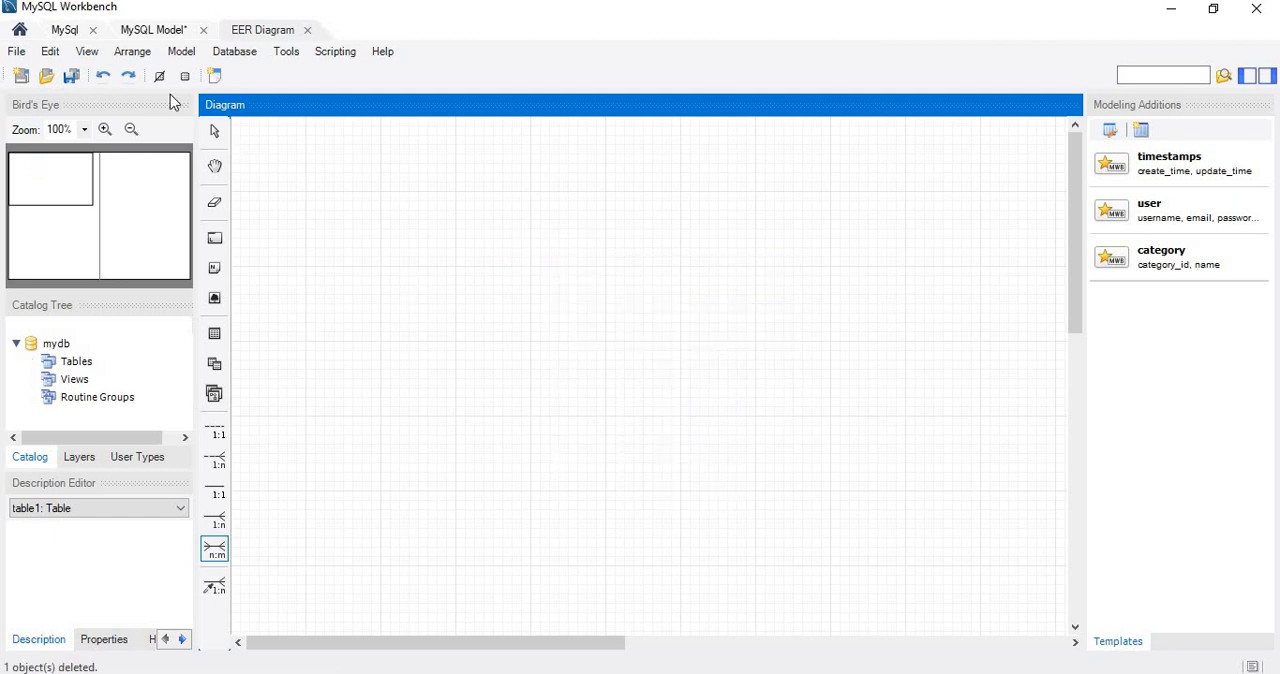
Open the saved model 12 from the DBMS-1 folder without saving the current one, and display its EER diagram.
{"action": "left_click", "coordinate": [16, 51]}
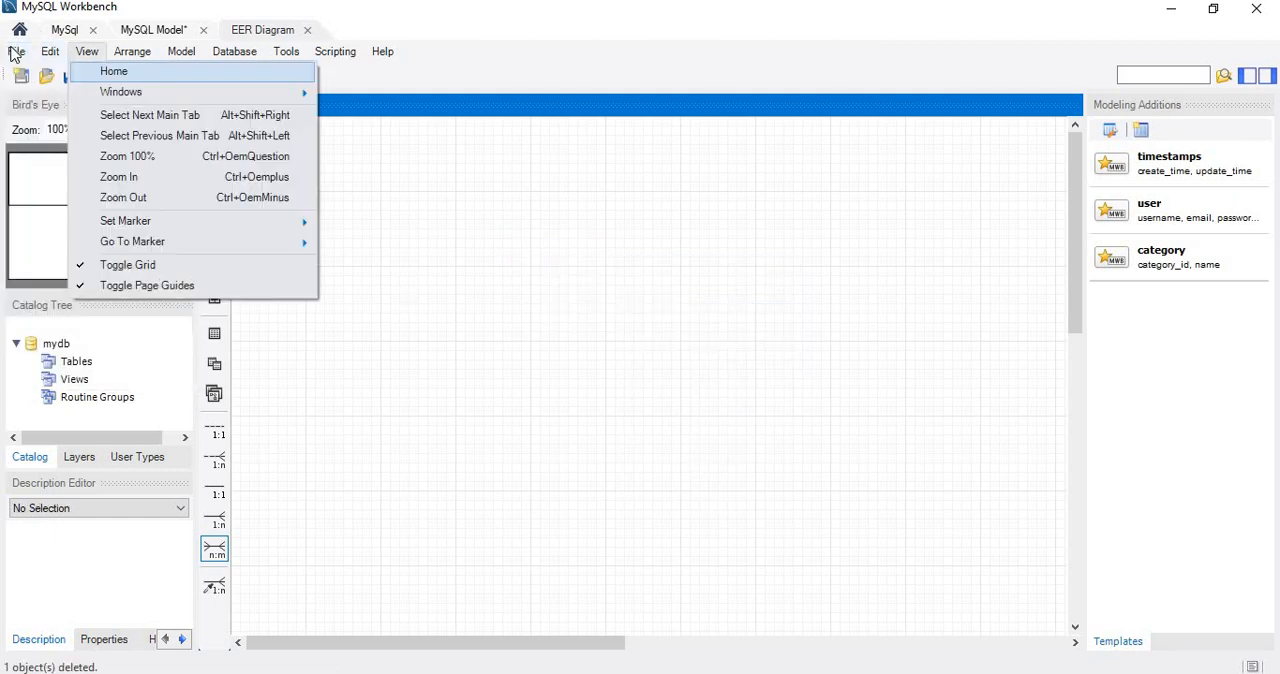
{"action": "left_click", "coordinate": [20, 56]}
{"action": "left_click", "coordinate": [17, 51]}
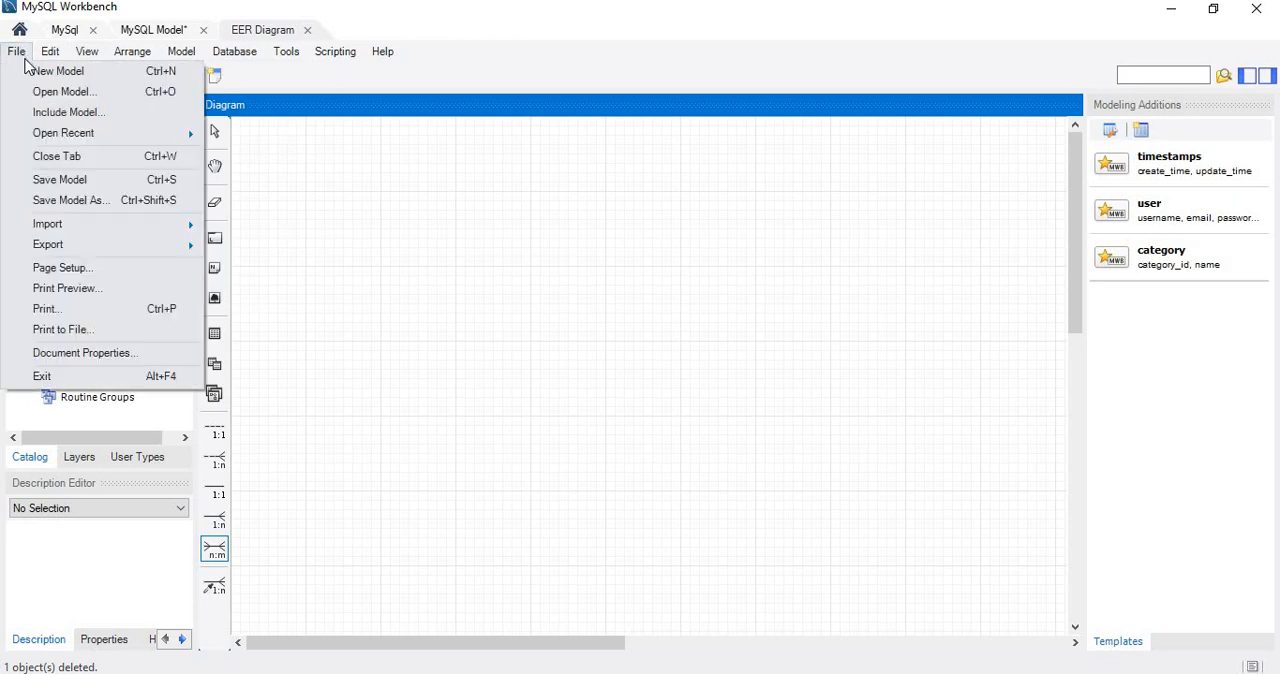
{"action": "left_click", "coordinate": [78, 100]}
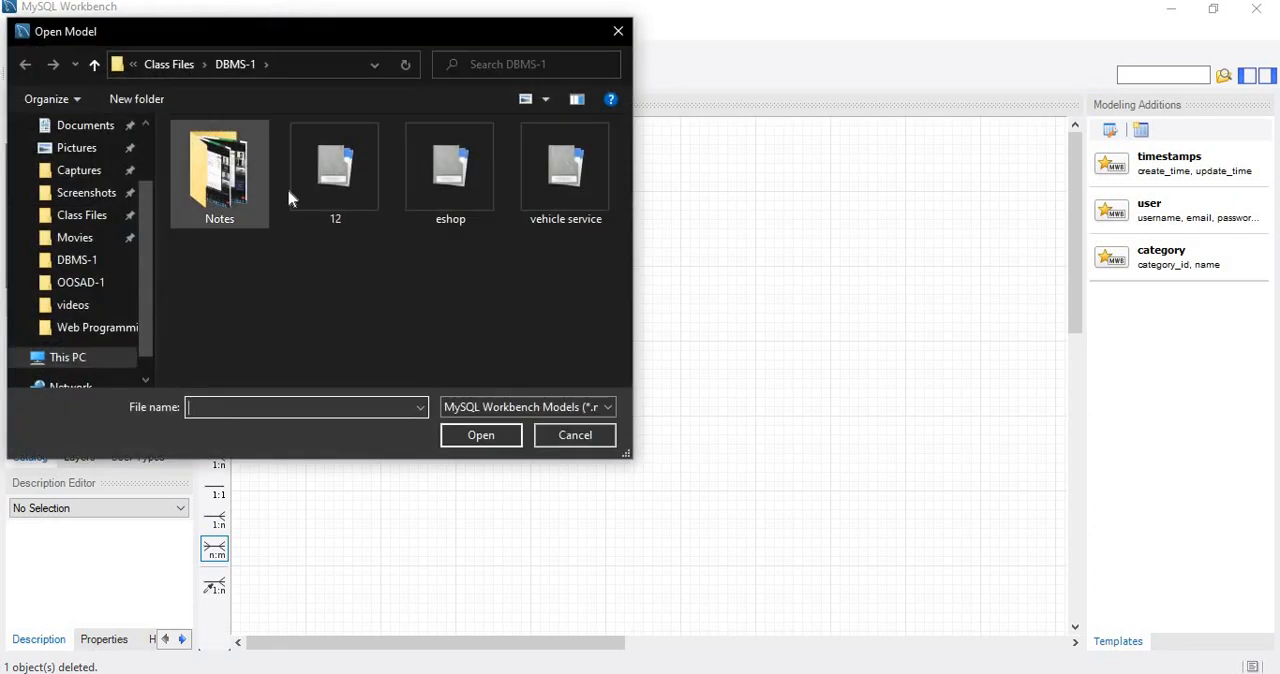
{"action": "left_click", "coordinate": [335, 170]}
{"action": "left_click", "coordinate": [480, 435]}
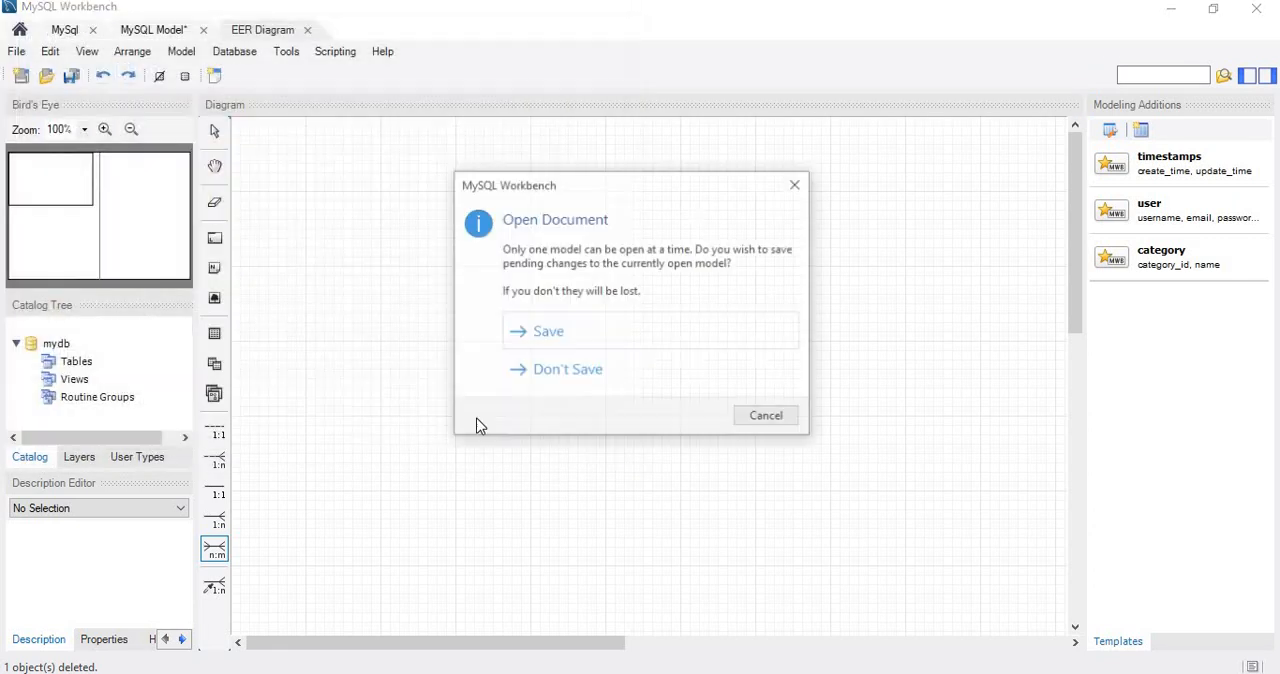
{"action": "left_click", "coordinate": [563, 372]}
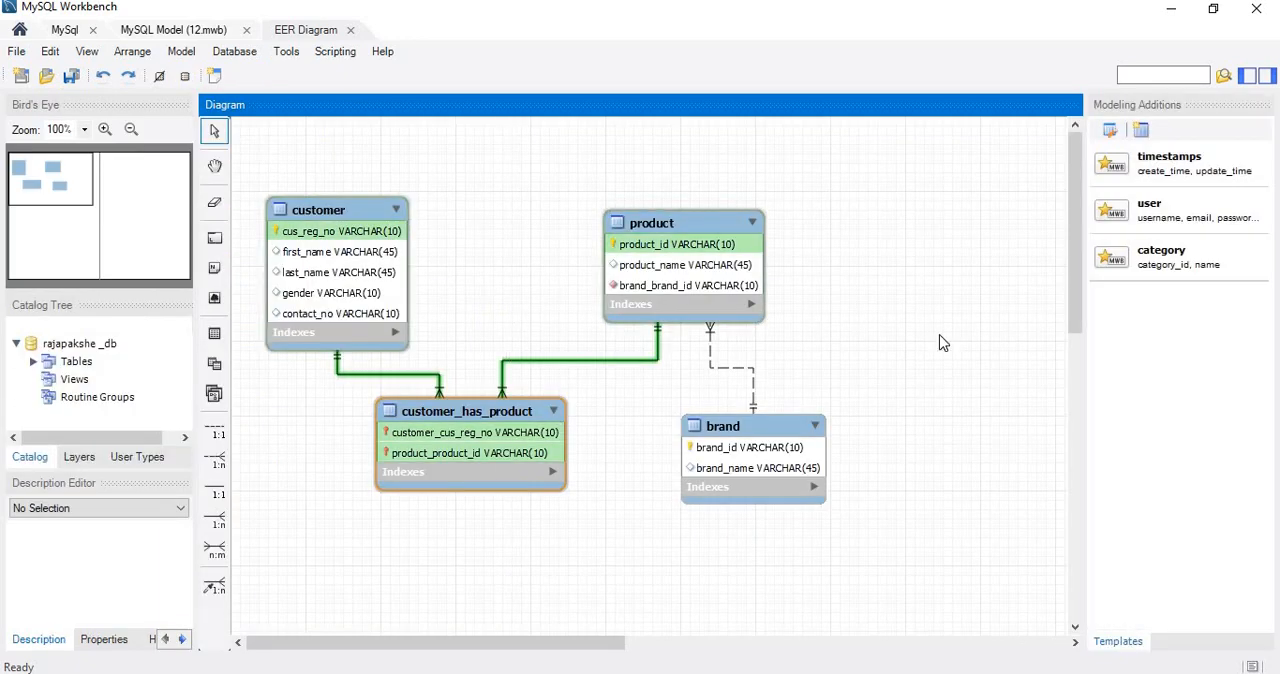
{"action": "left_click", "coordinate": [803, 374]}
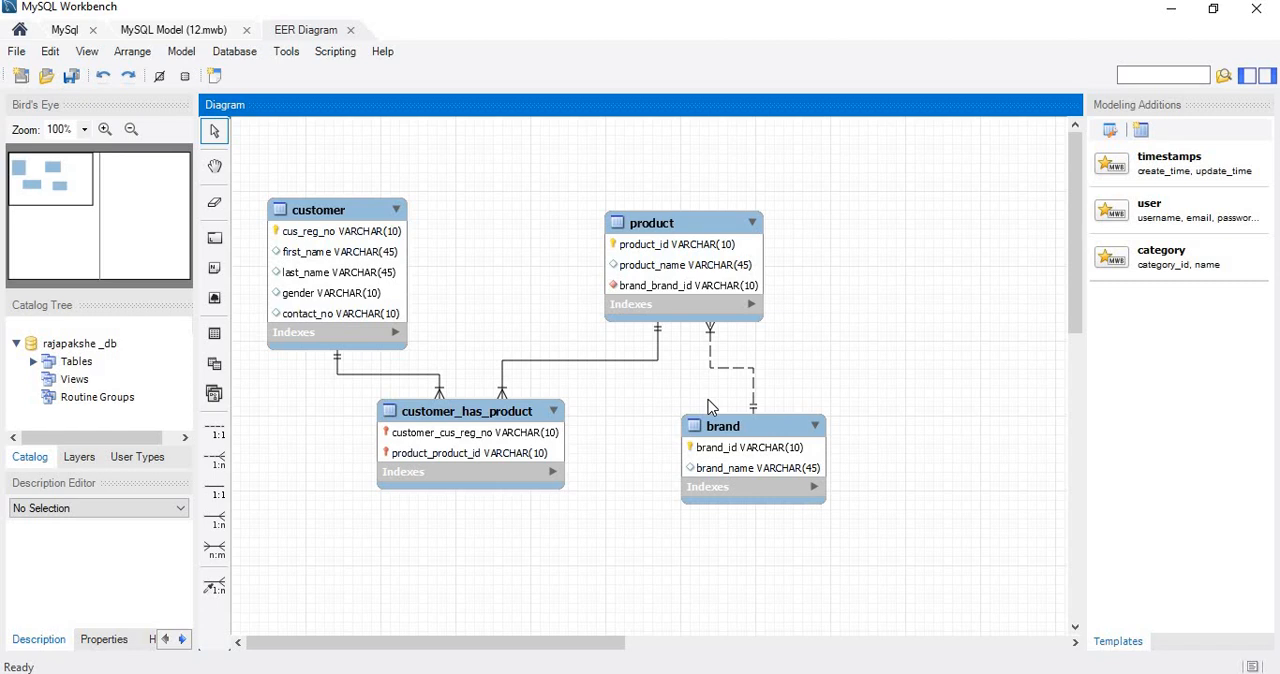
Switch to Foxit PDF Editor and read the database name and table requirements in Question Set 03.pdf.
{"action": "left_click", "coordinate": [838, 672]}
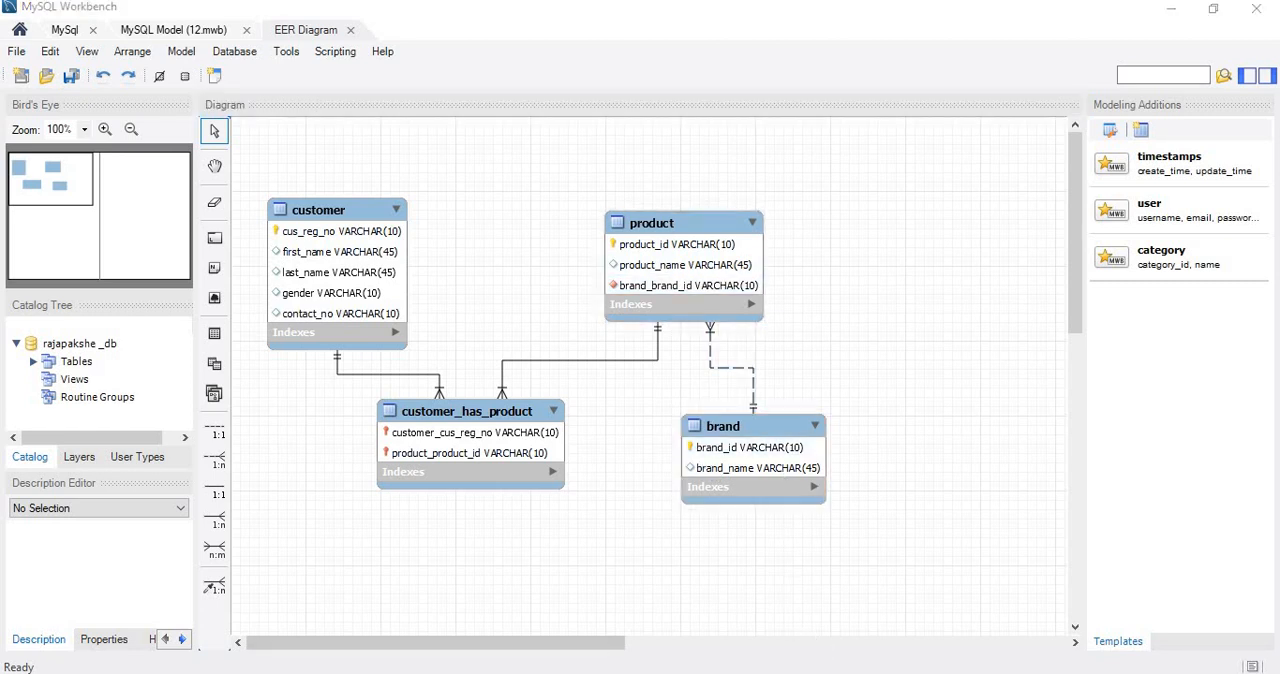
{"action": "scroll", "coordinate": [860, 560], "scroll_direction": "up", "scroll_amount": 5}
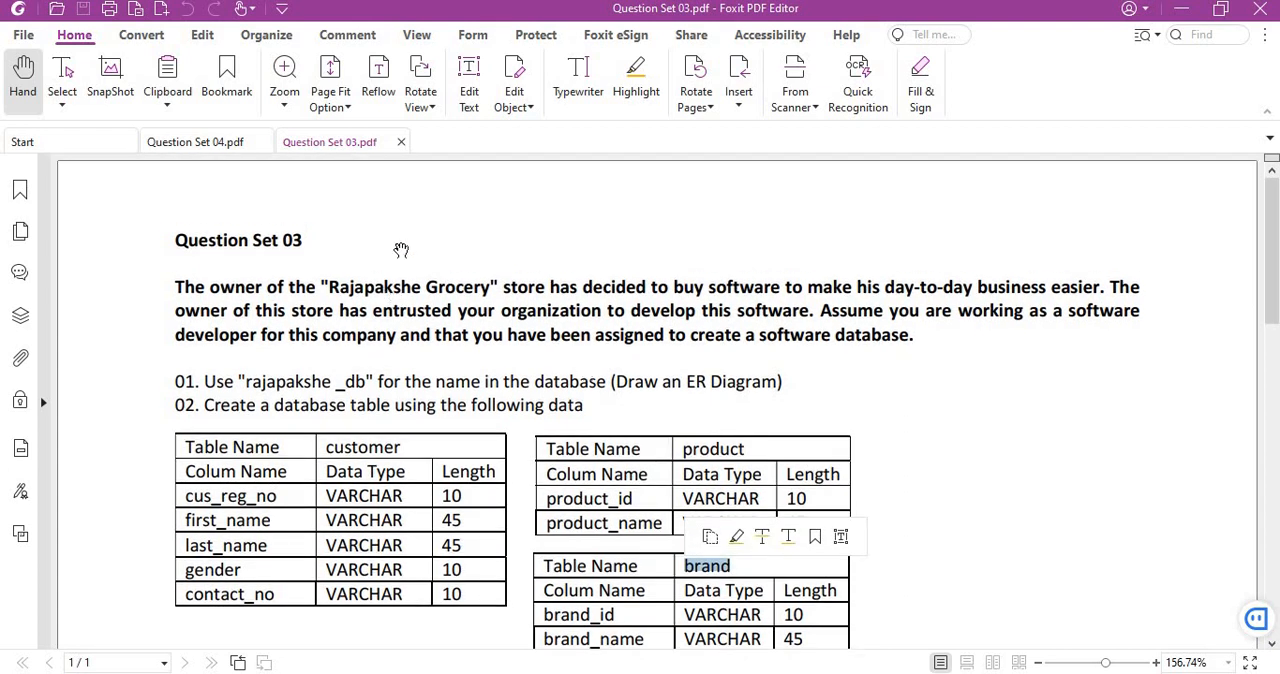
{"action": "left_click", "coordinate": [424, 221]}
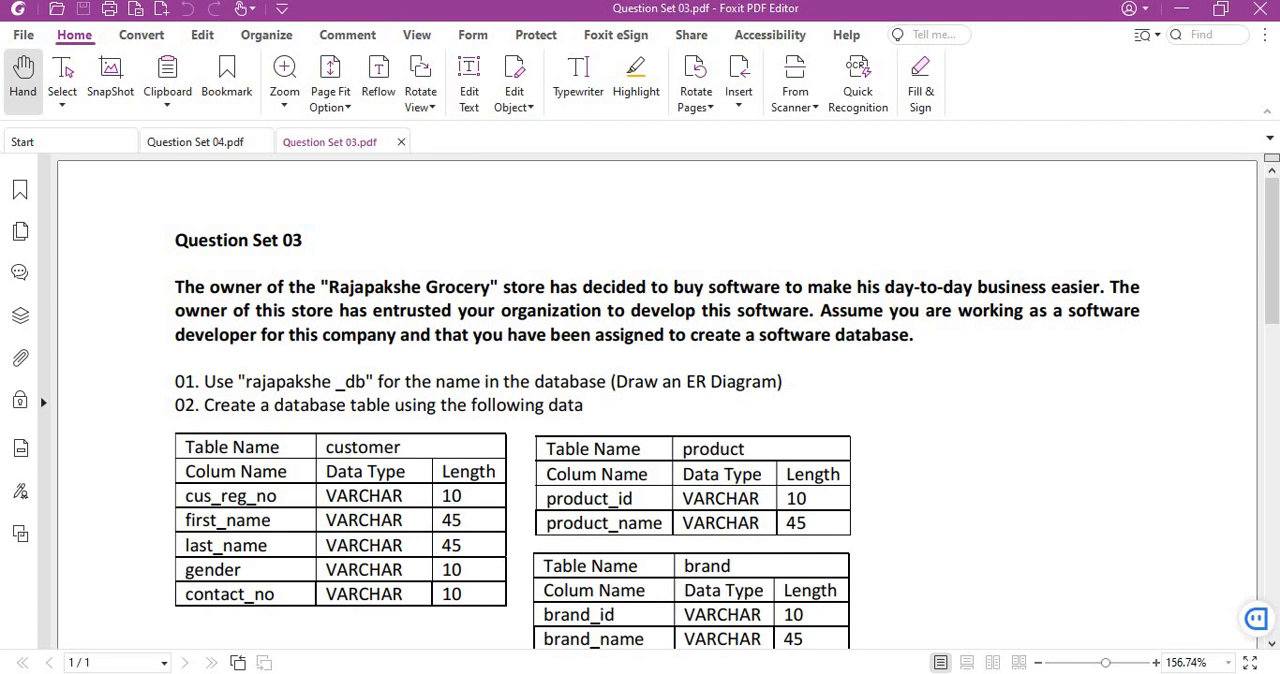
Switch back to MySQL Workbench and view the 12.mwb model overview and its EER diagram.
{"action": "mouse_move", "coordinate": [910, 642]}
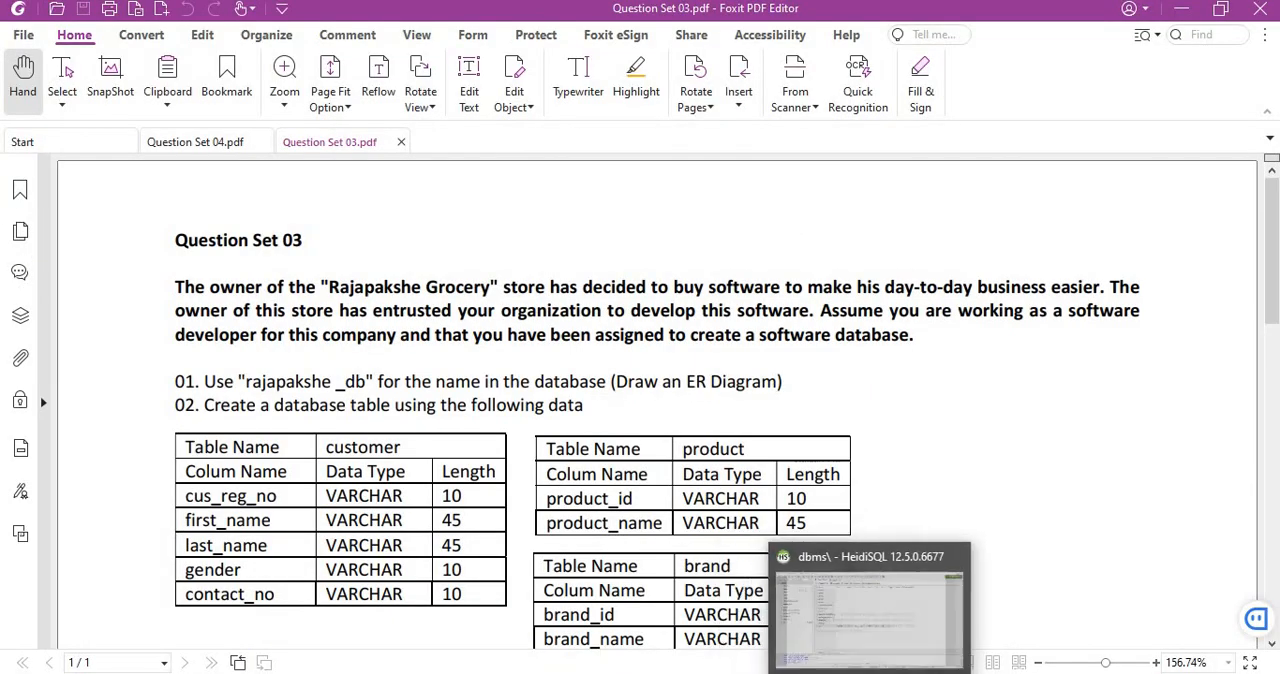
{"action": "left_click", "coordinate": [909, 650]}
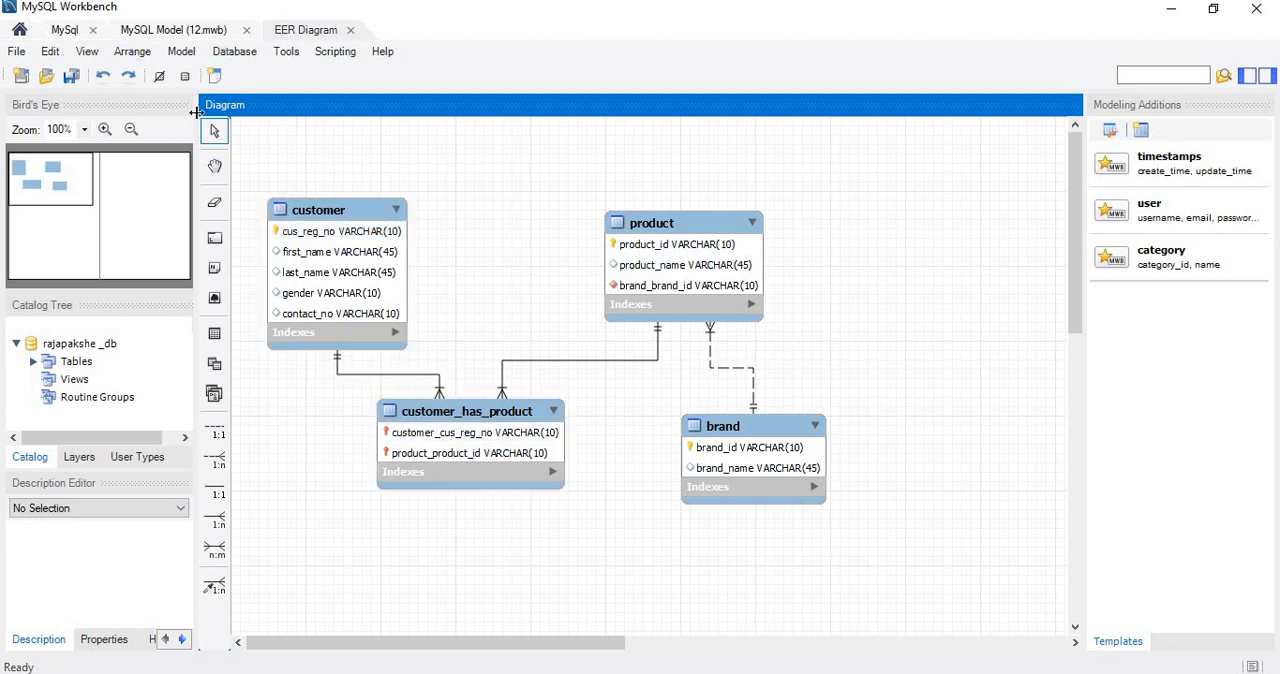
{"action": "left_click", "coordinate": [172, 32]}
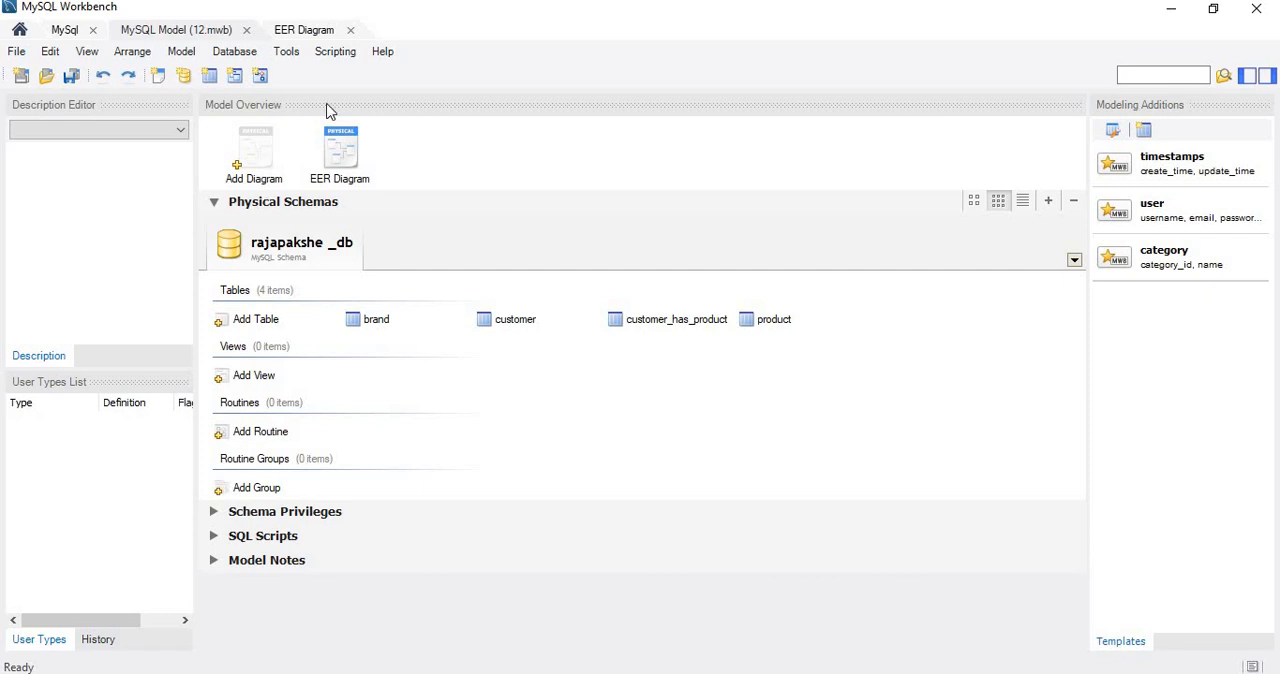
{"action": "left_click", "coordinate": [298, 33]}
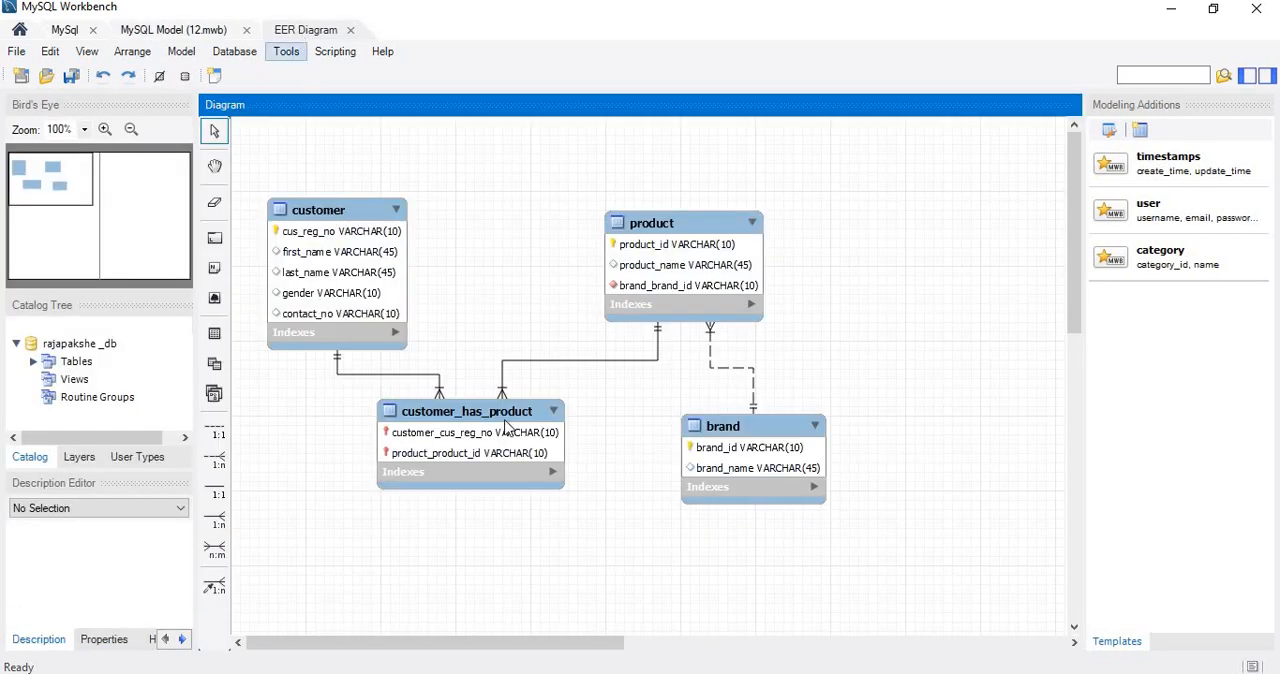
Recheck the customer, product and brand table specifications in Question Set 03.pdf and return to the EER diagram.
{"action": "key", "text": "alt+Tab"}
{"action": "scroll", "coordinate": [477, 529], "scroll_direction": "down", "scroll_amount": 1}
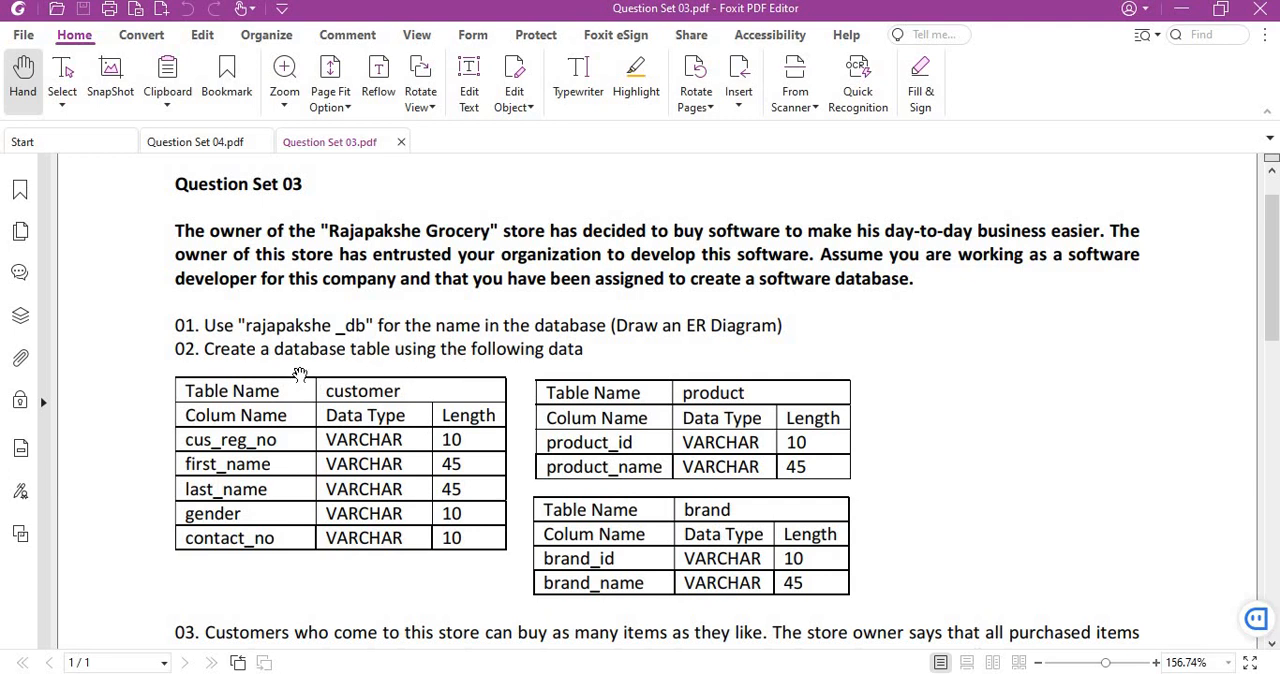
{"action": "left_click", "coordinate": [1181, 9]}
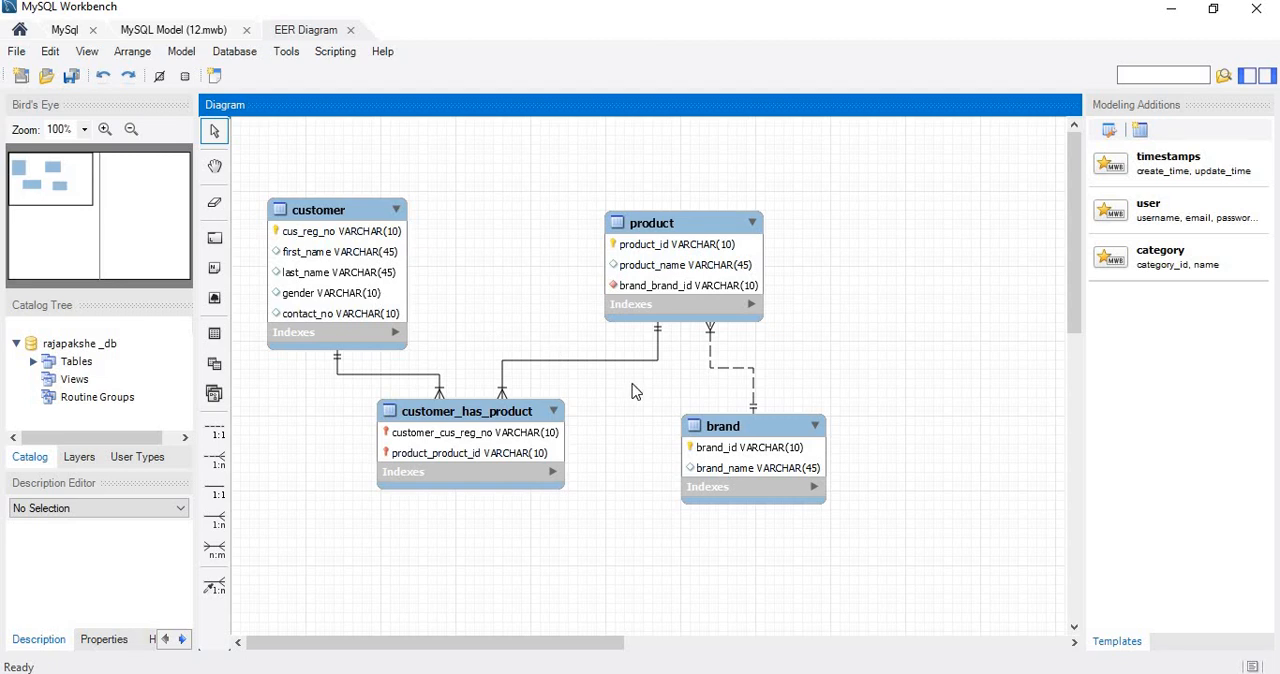
Delete the relationship between the product and brand tables together with its foreign key column.
{"action": "right_click", "coordinate": [716, 365]}
{"action": "left_click", "coordinate": [764, 488]}
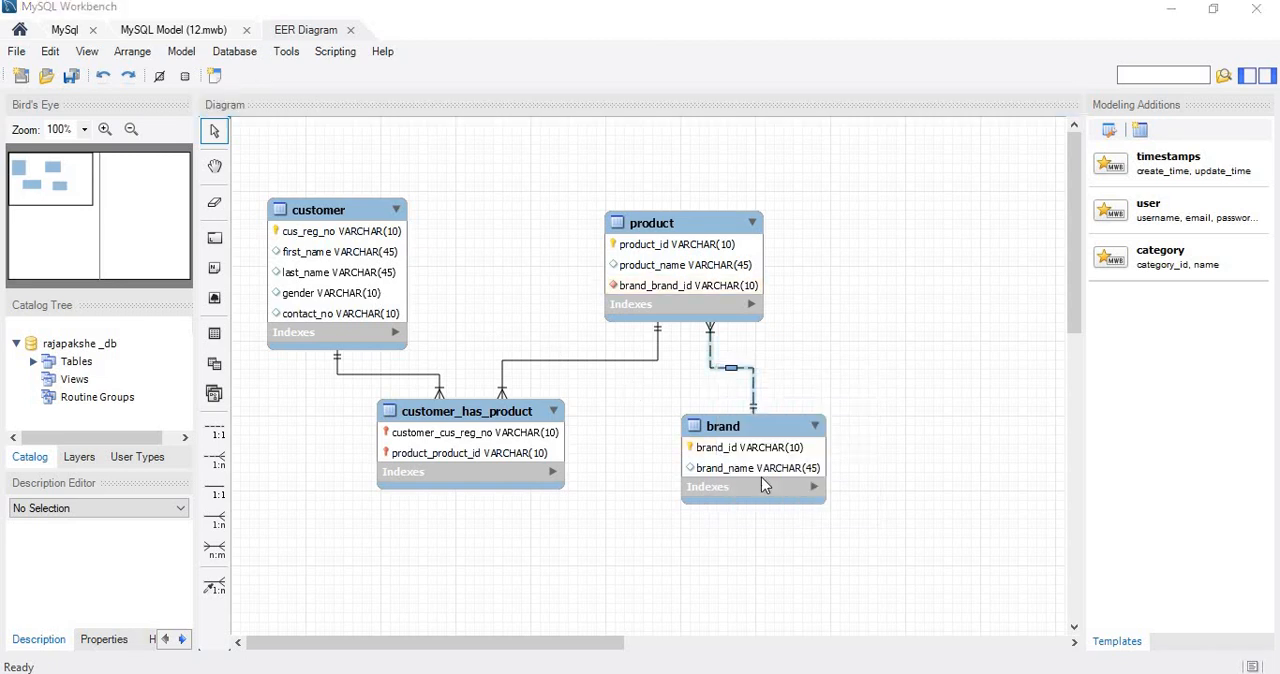
{"action": "left_click", "coordinate": [560, 338]}
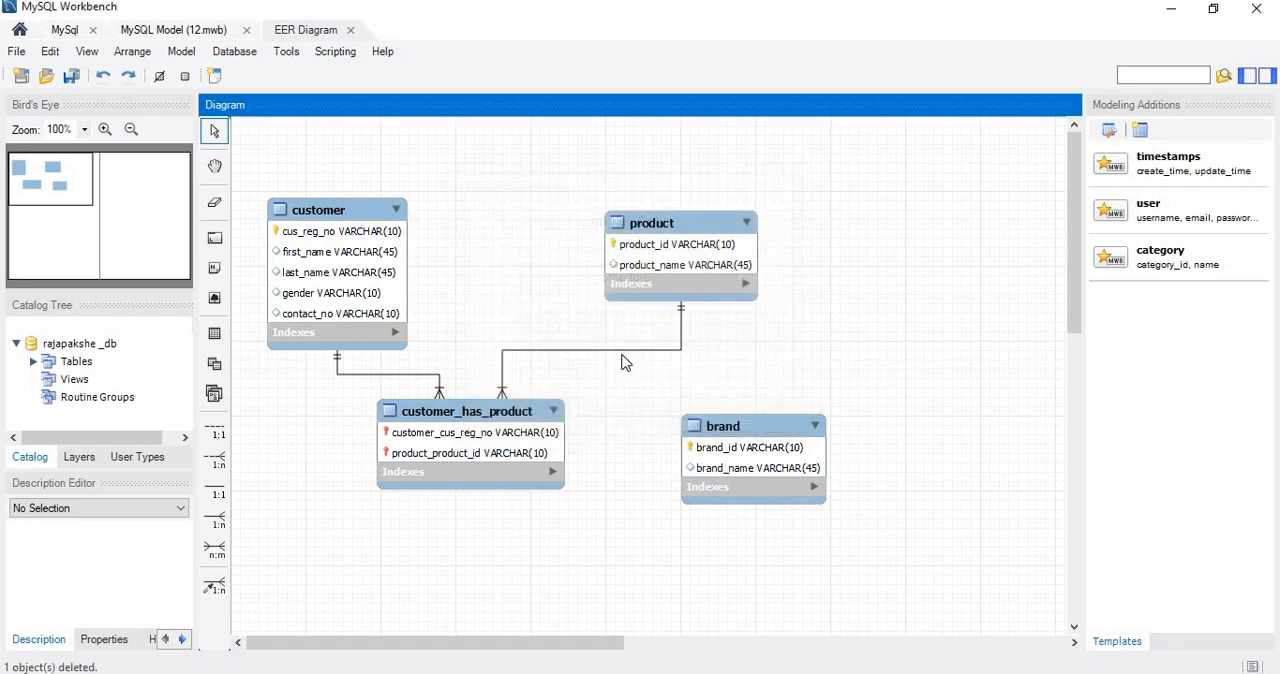
Delete the relationship between product and customer_has_product together with its foreign key column.
{"action": "right_click", "coordinate": [539, 355]}
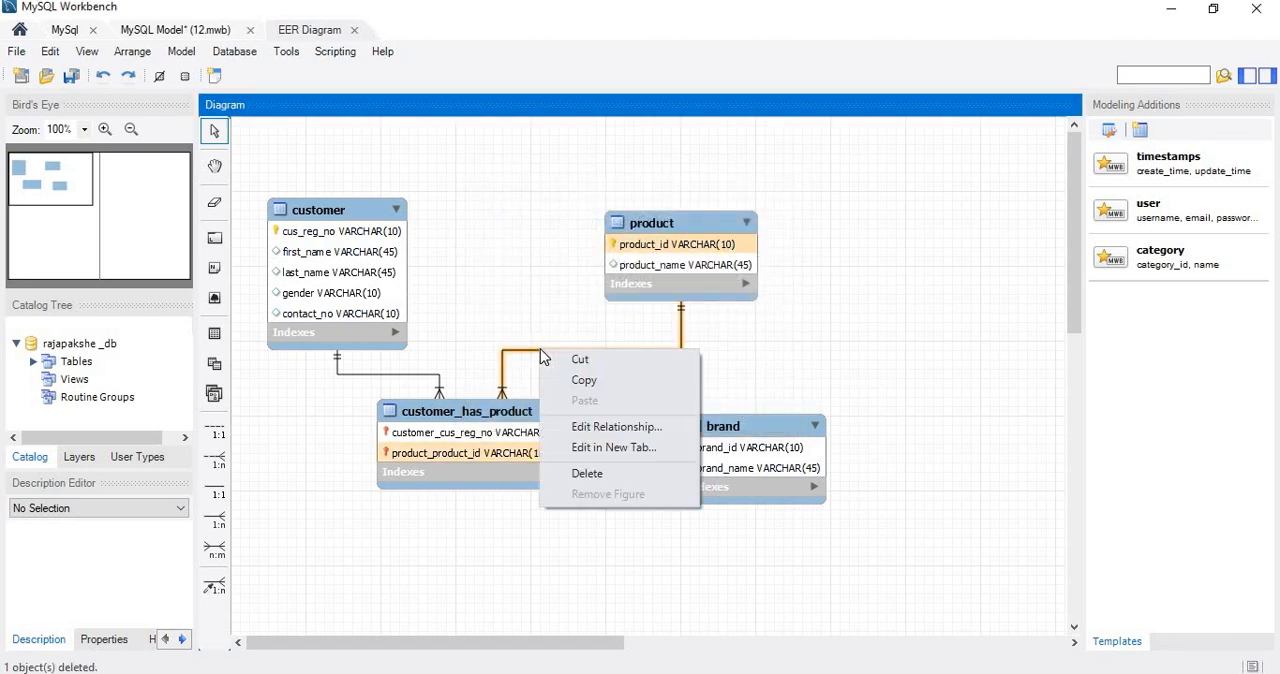
{"action": "left_click", "coordinate": [612, 473]}
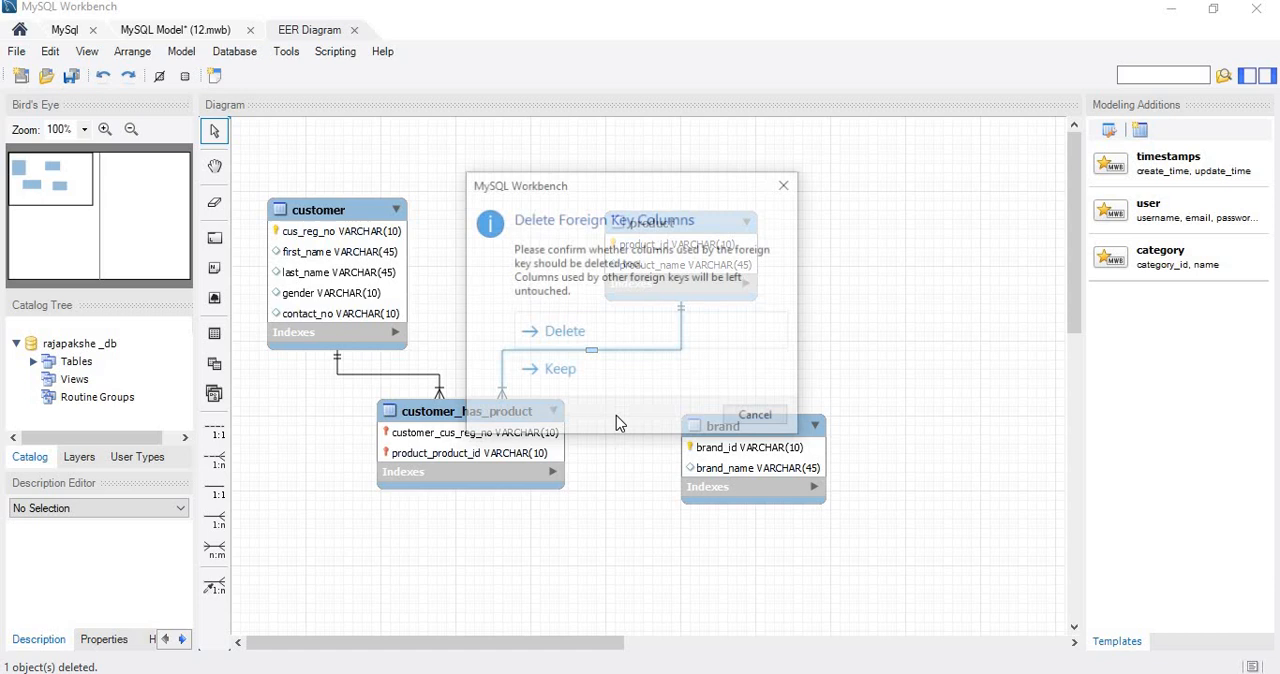
{"action": "left_click", "coordinate": [578, 340]}
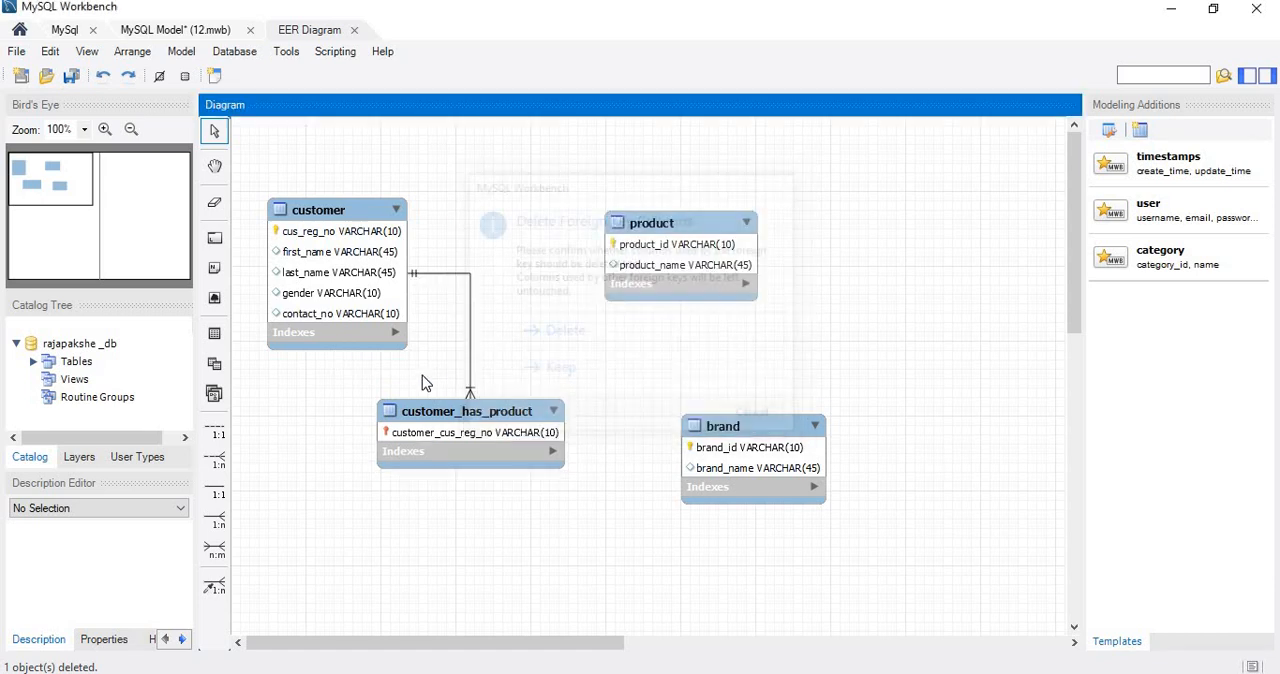
Delete the relationship between customer and customer_has_product with its foreign key column, and delete the customer_has_product table.
{"action": "right_click", "coordinate": [467, 348]}
{"action": "left_click", "coordinate": [515, 473]}
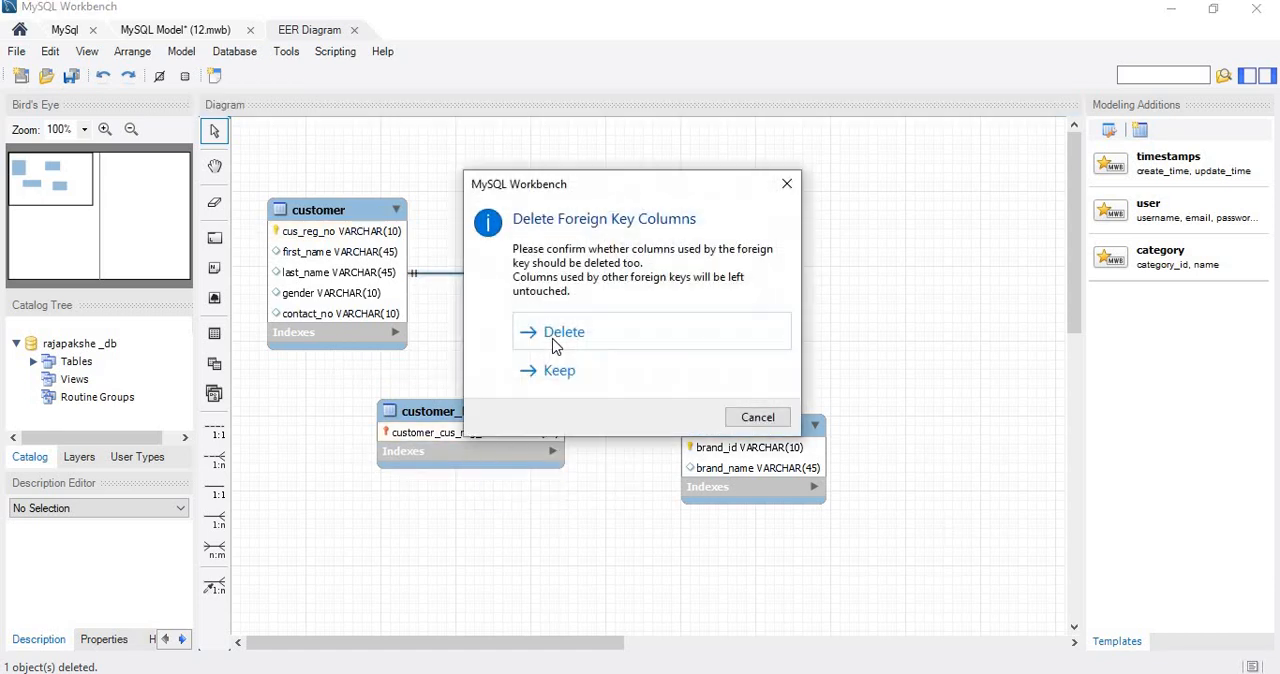
{"action": "left_click", "coordinate": [551, 335]}
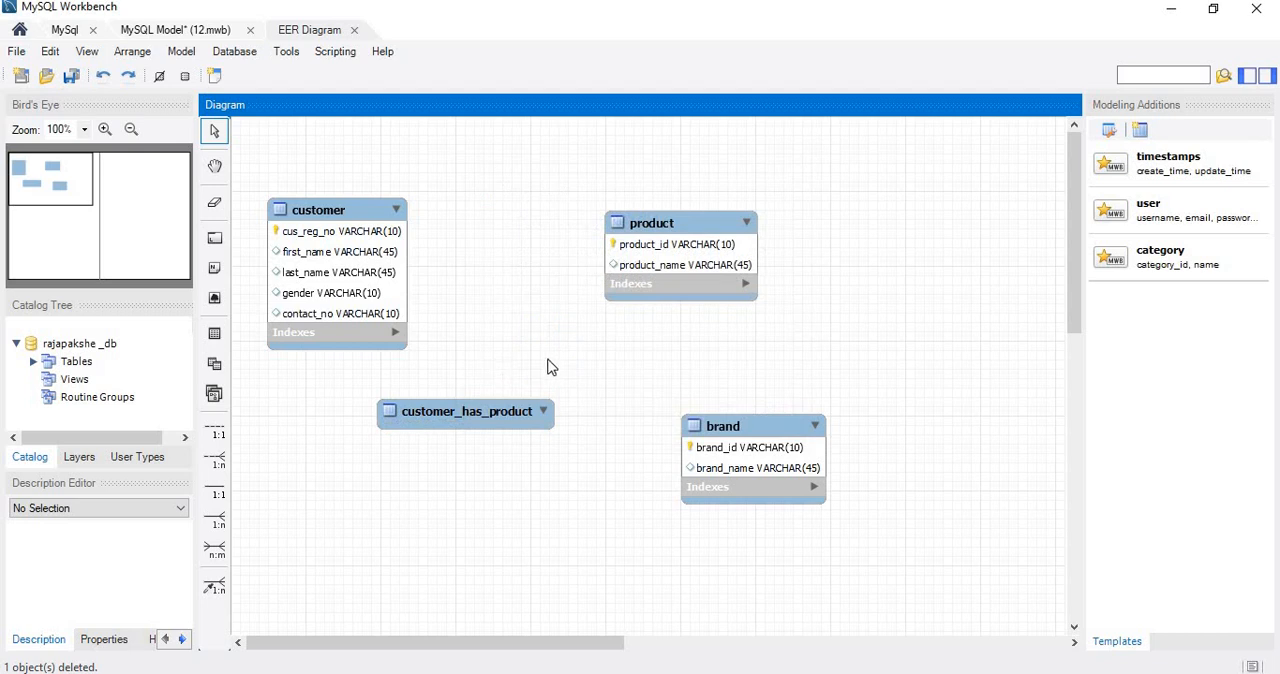
{"action": "right_click", "coordinate": [505, 414]}
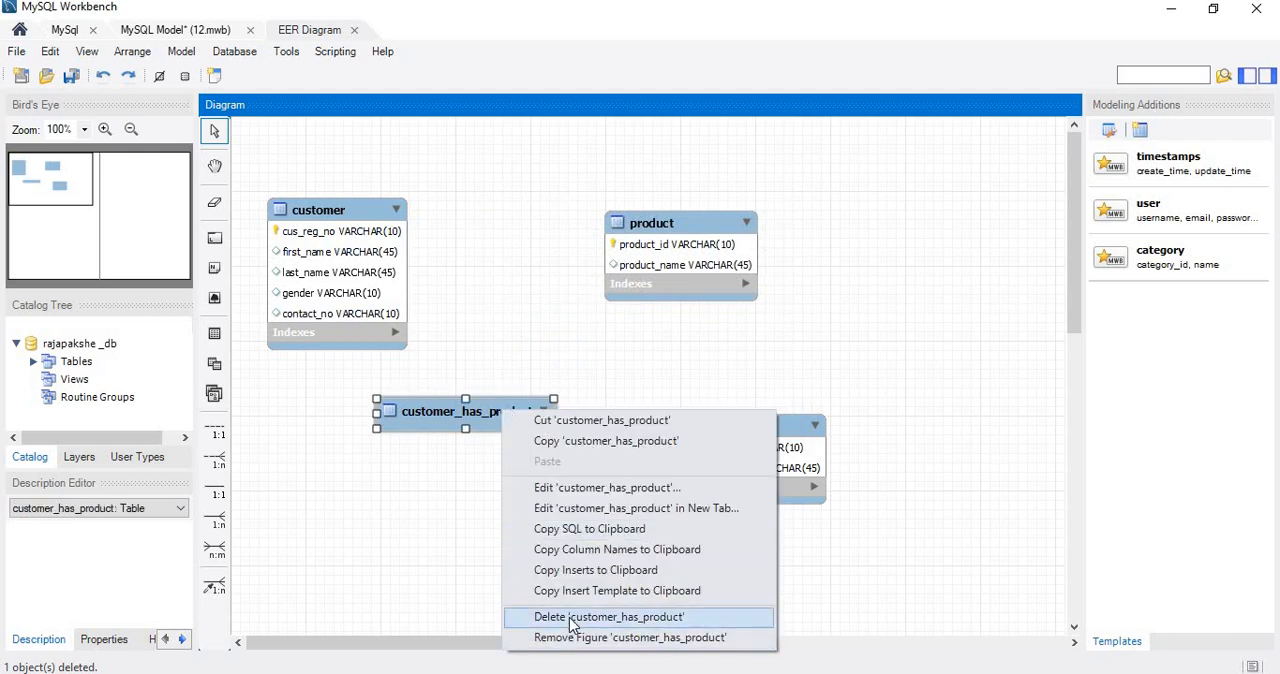
{"action": "left_click", "coordinate": [576, 617]}
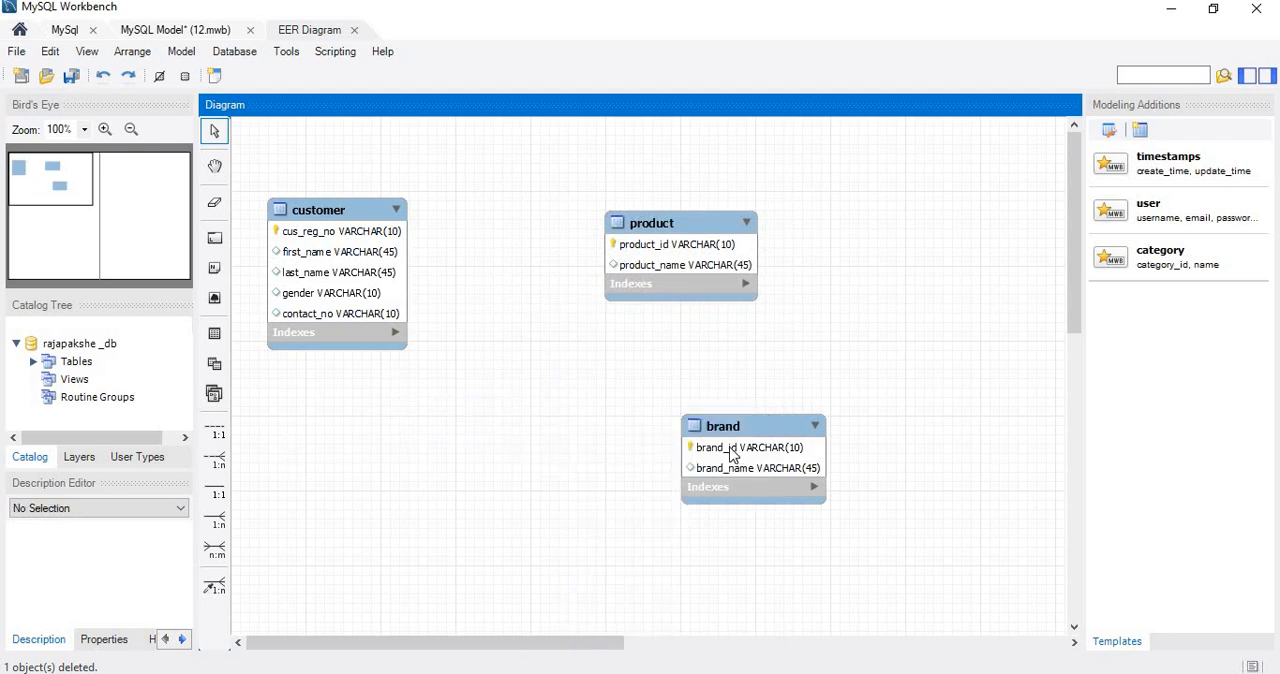
Rearrange the product and brand tables so that brand sits directly below product in the diagram.
{"action": "left_click_drag", "start_coordinate": [722, 455], "coordinate": [641, 399]}
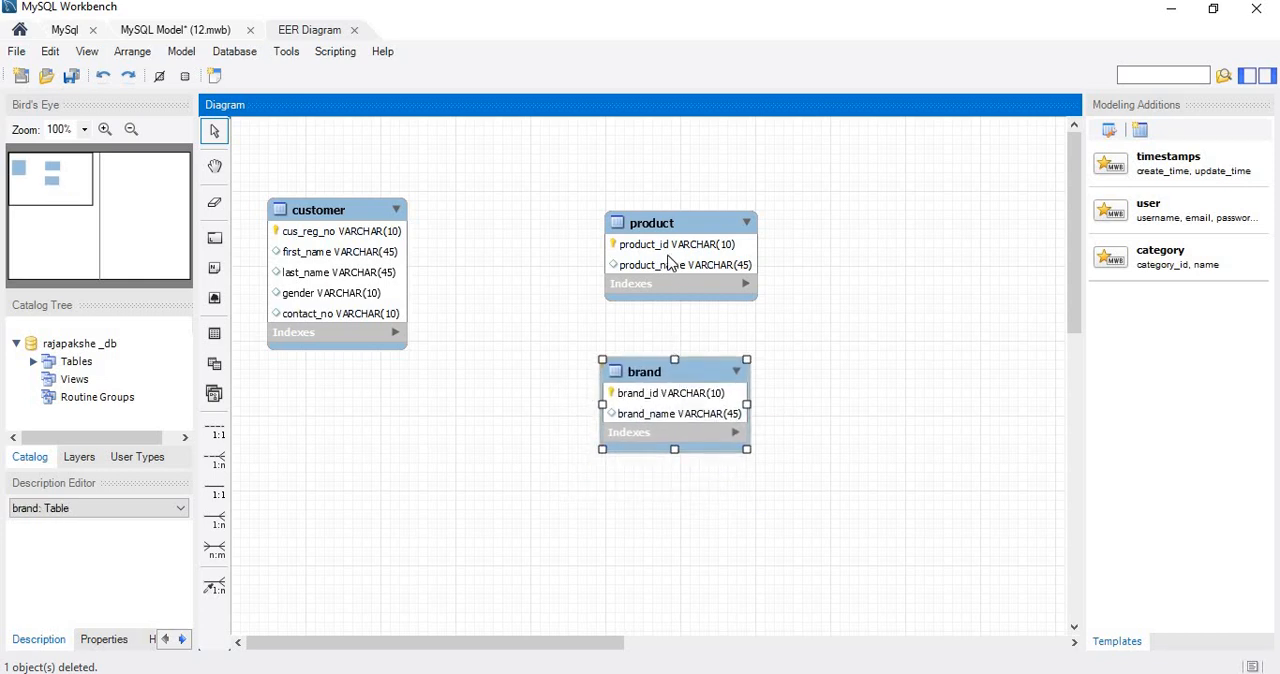
{"action": "mouse_move", "coordinate": [672, 257]}
{"action": "left_mouse_down"}
{"action": "mouse_move", "coordinate": [650, 260]}
{"action": "mouse_move", "coordinate": [673, 261]}
{"action": "mouse_move", "coordinate": [670, 272]}
{"action": "left_mouse_up"}
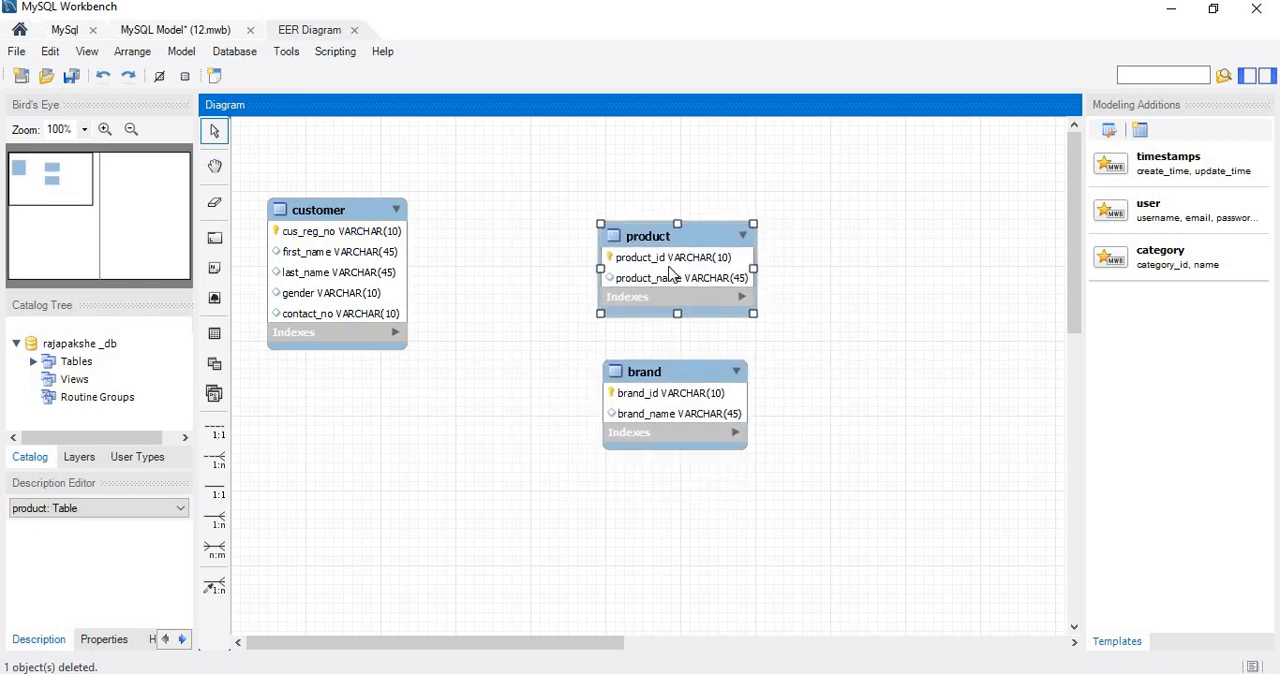
{"action": "left_click_drag", "start_coordinate": [654, 382], "coordinate": [681, 416]}
{"action": "left_click", "coordinate": [826, 386]}
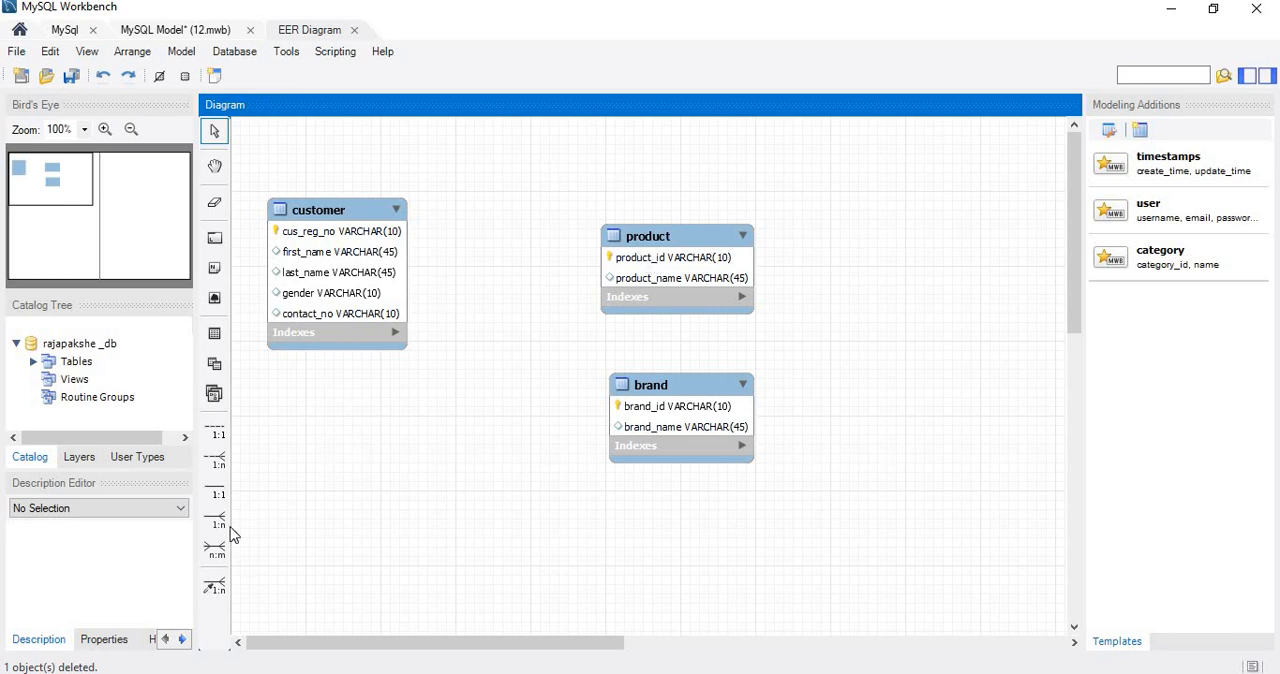
Create a 1:n non-identifying relationship with product receiving the foreign key from brand, and move brand a little further below product.
{"action": "left_click", "coordinate": [219, 462]}
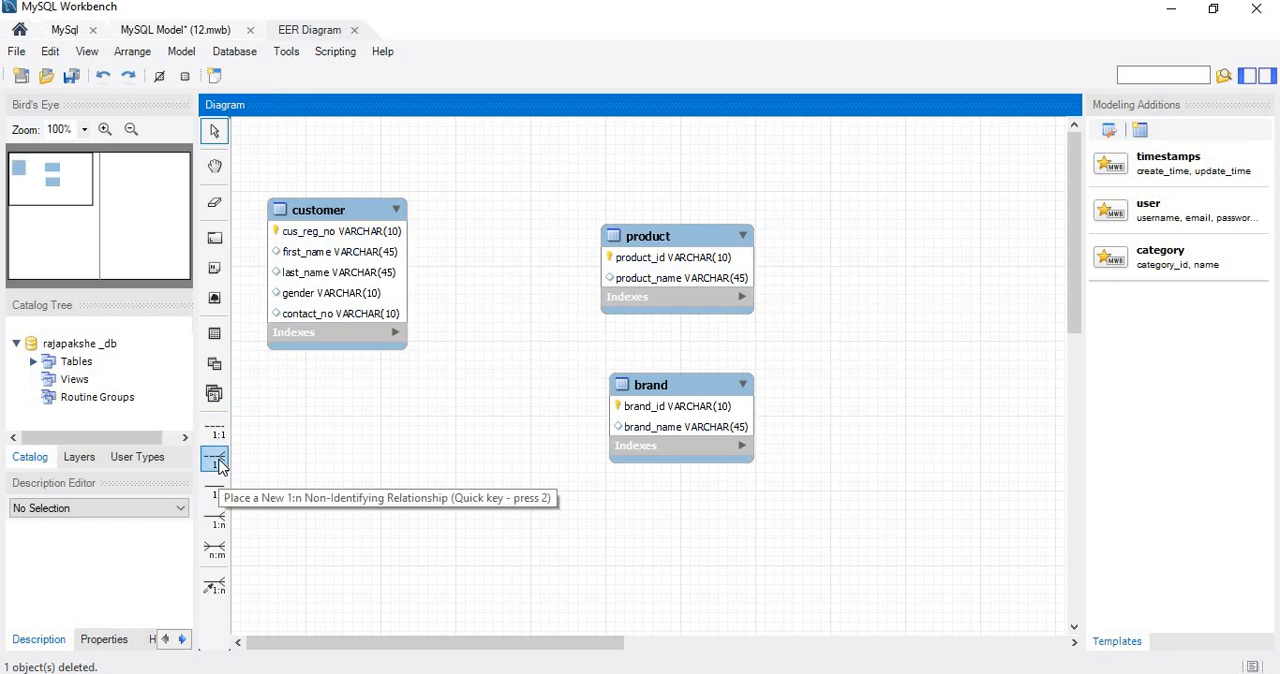
{"action": "left_click", "coordinate": [219, 464]}
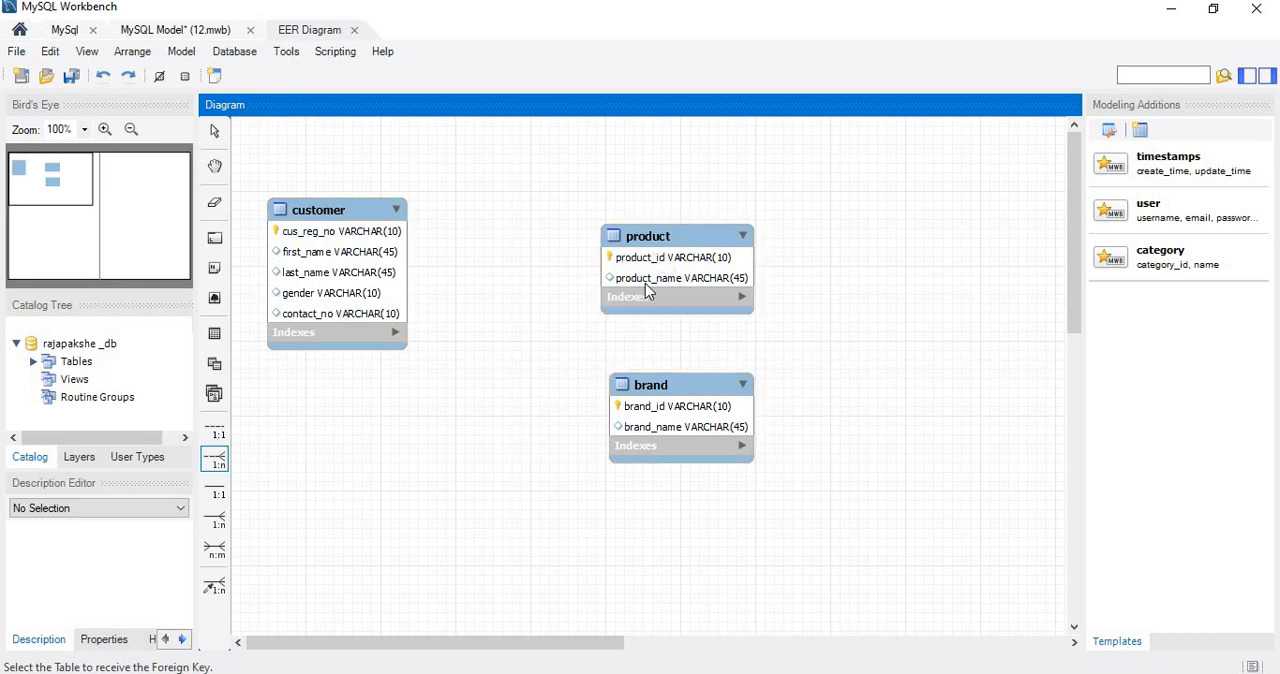
{"action": "left_click", "coordinate": [677, 265]}
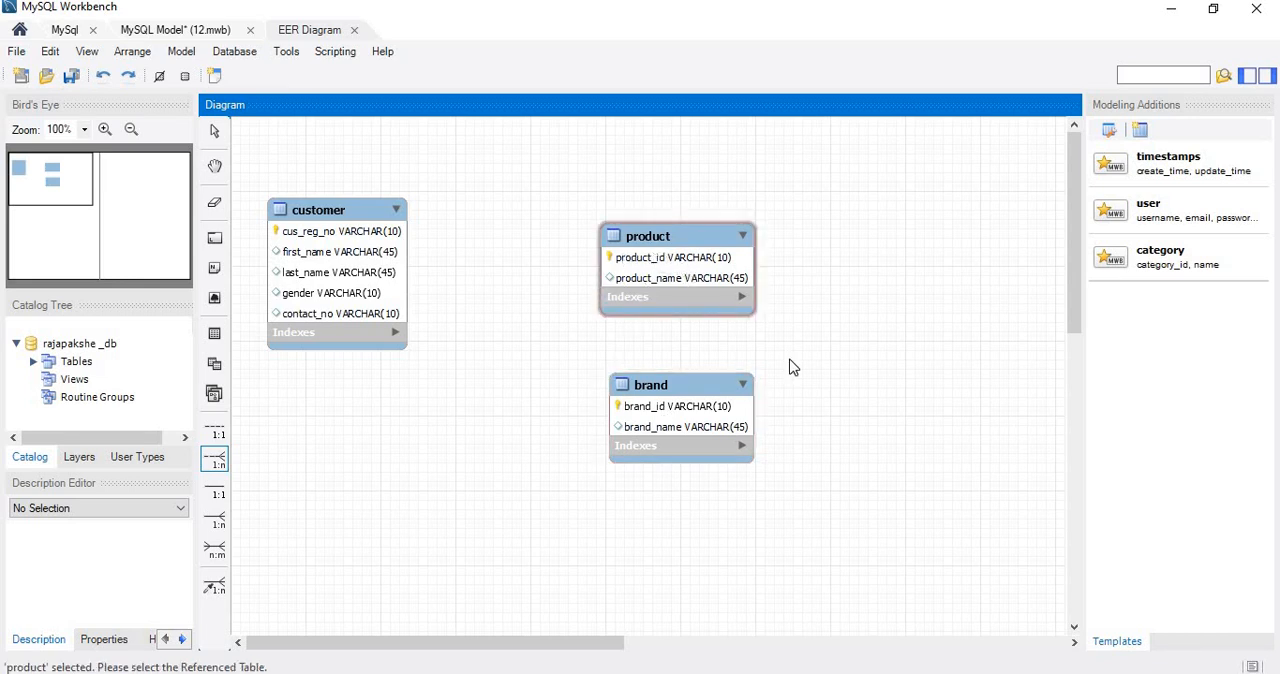
{"action": "left_click", "coordinate": [665, 418]}
{"action": "left_click_drag", "start_coordinate": [670, 418], "coordinate": [649, 454]}
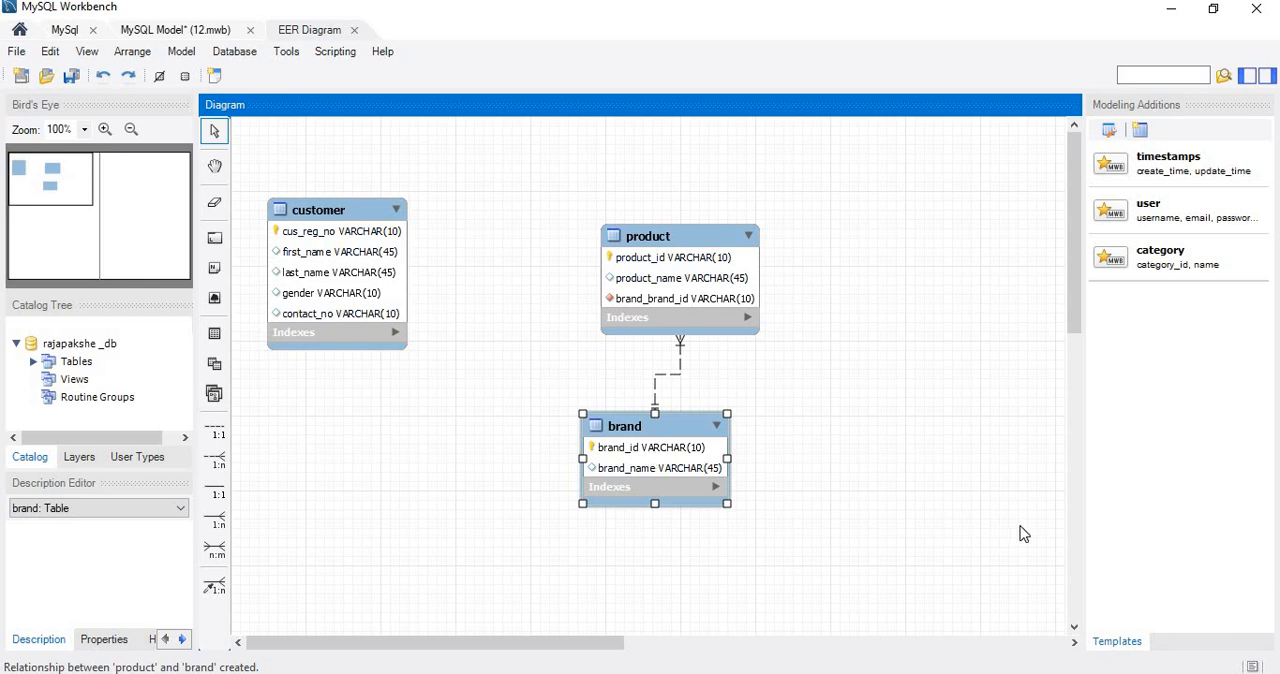
Read requirement 03 below the table specifications in Question Set 03.pdf and return to the EER diagram in MySQL Workbench.
{"action": "left_click", "coordinate": [1168, 10]}
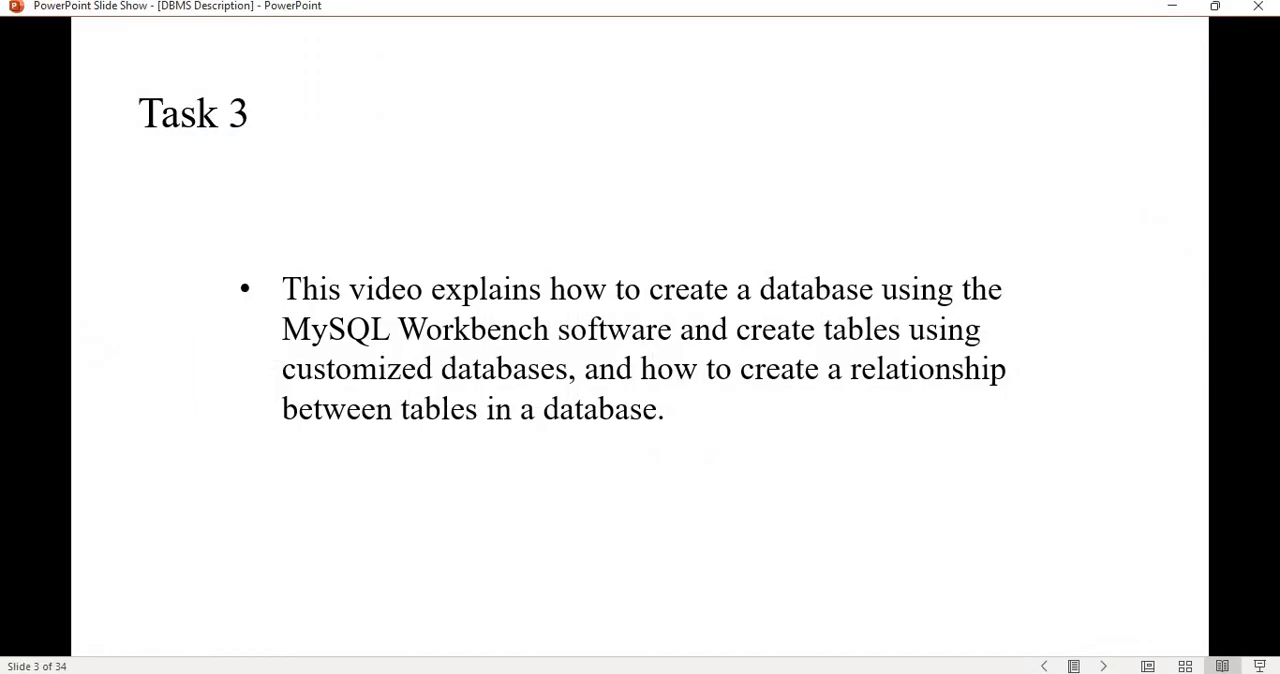
{"action": "key", "text": "alt+Tab"}
{"action": "scroll", "coordinate": [906, 497], "scroll_direction": "down", "scroll_amount": 2}
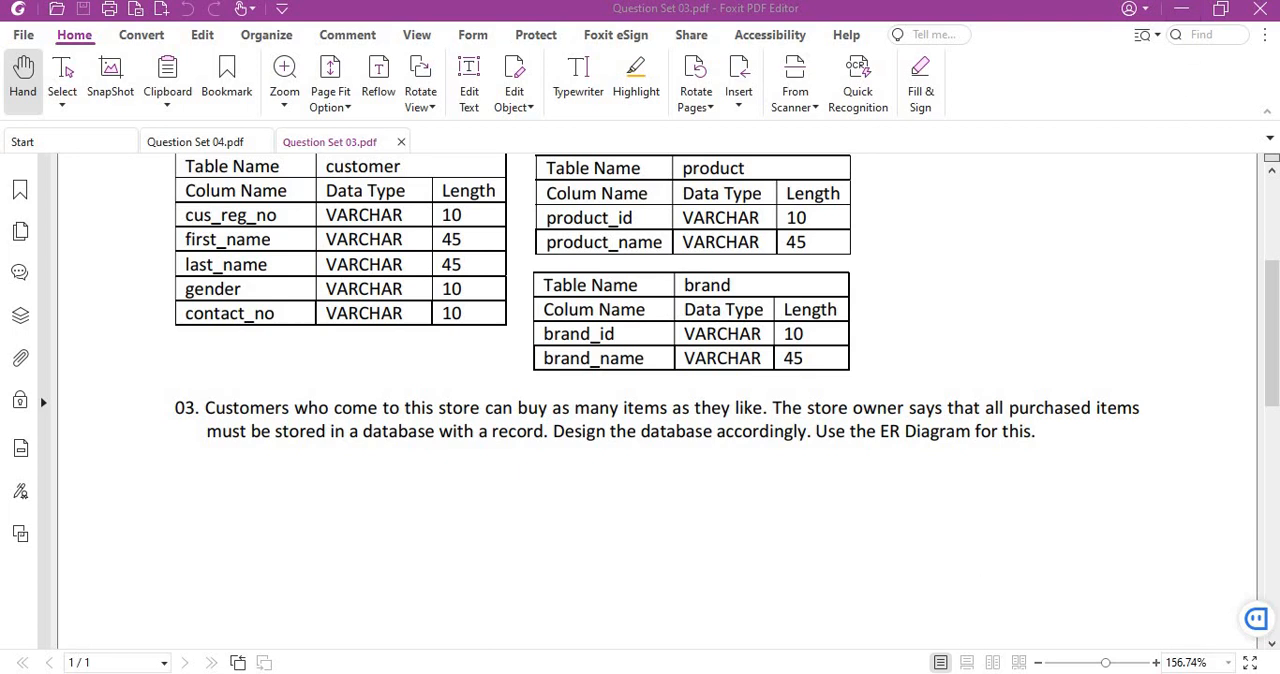
{"action": "key", "text": "alt+Tab"}
Move product closer to customer, create an n:m relationship between customer and product, and place the associative table below them.
{"action": "left_click", "coordinate": [637, 291]}
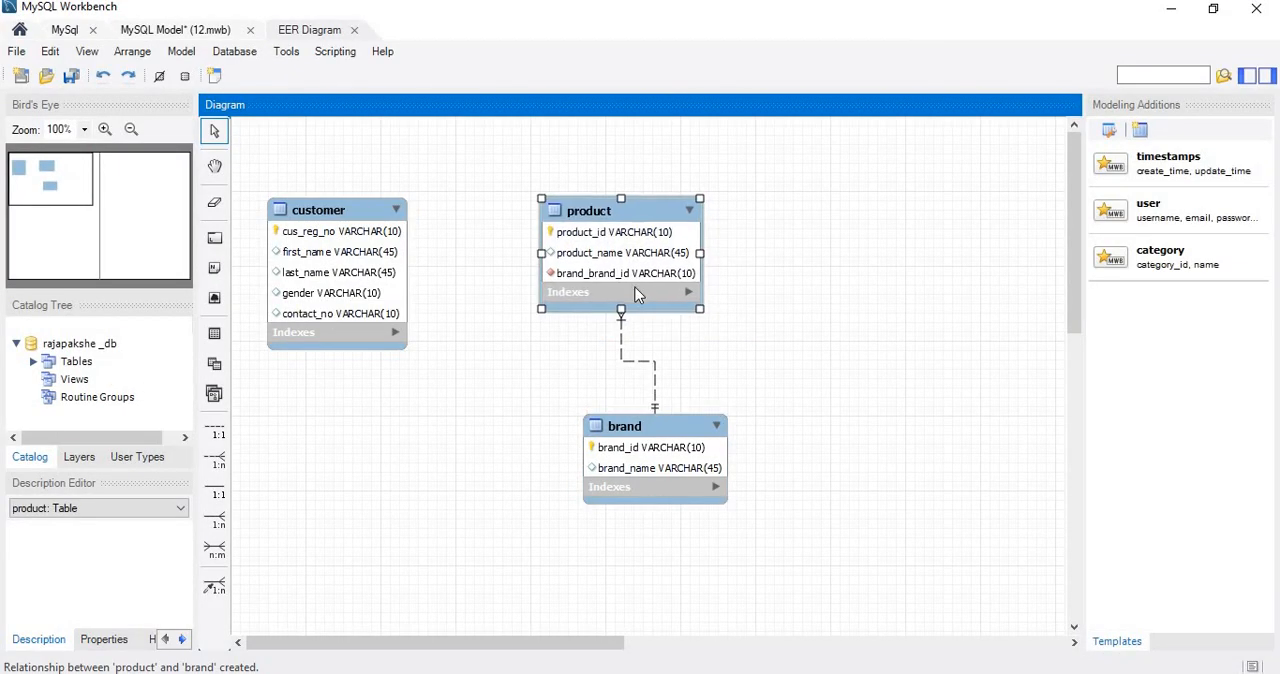
{"action": "left_click_drag", "start_coordinate": [637, 291], "coordinate": [648, 299]}
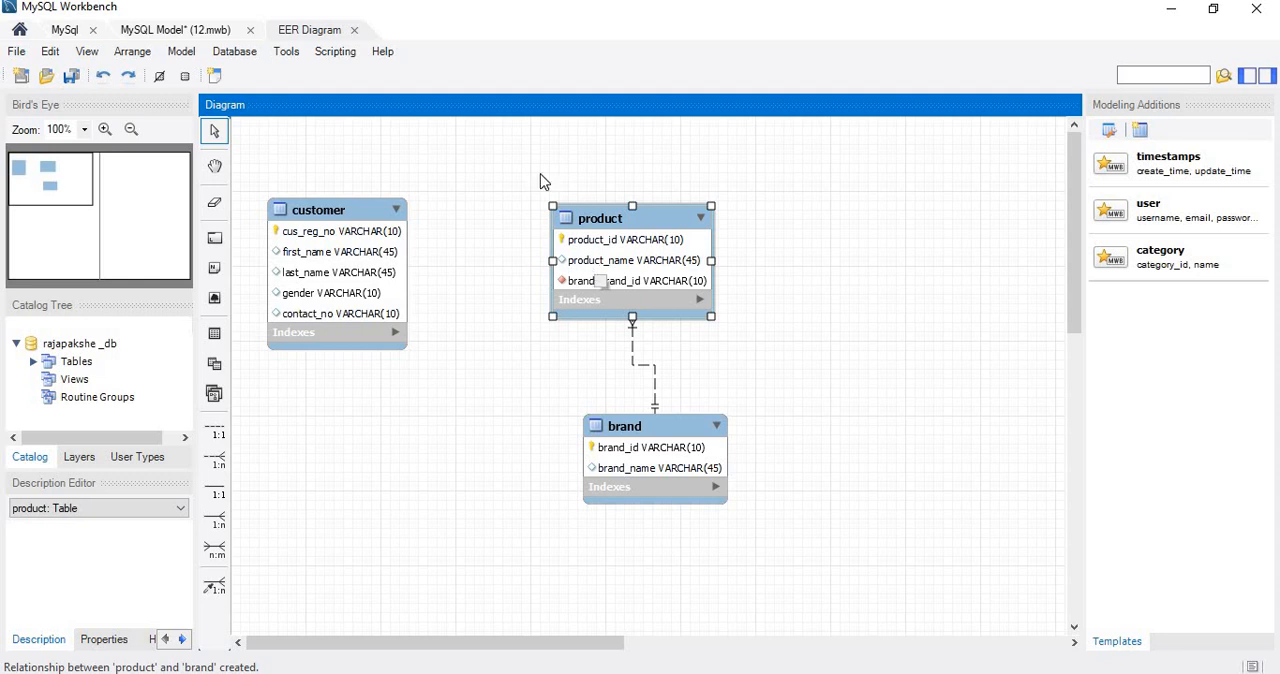
{"action": "left_click", "coordinate": [215, 550]}
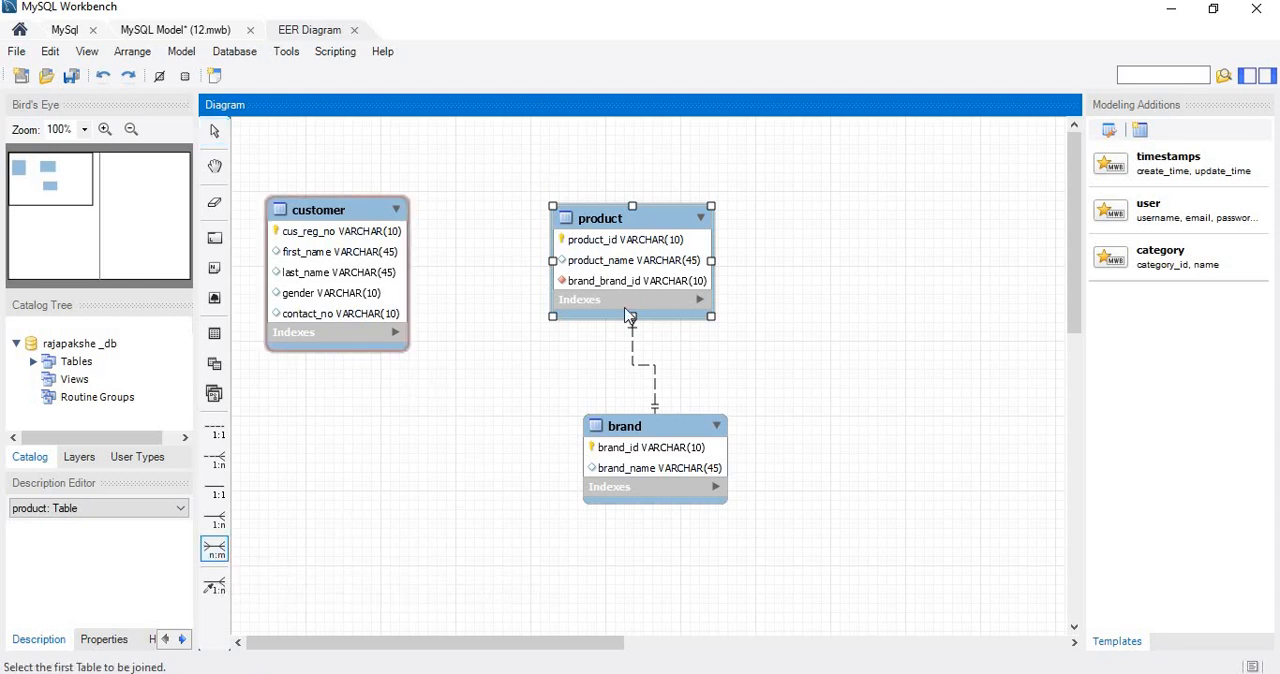
{"action": "left_click", "coordinate": [404, 289]}
{"action": "left_click", "coordinate": [645, 265]}
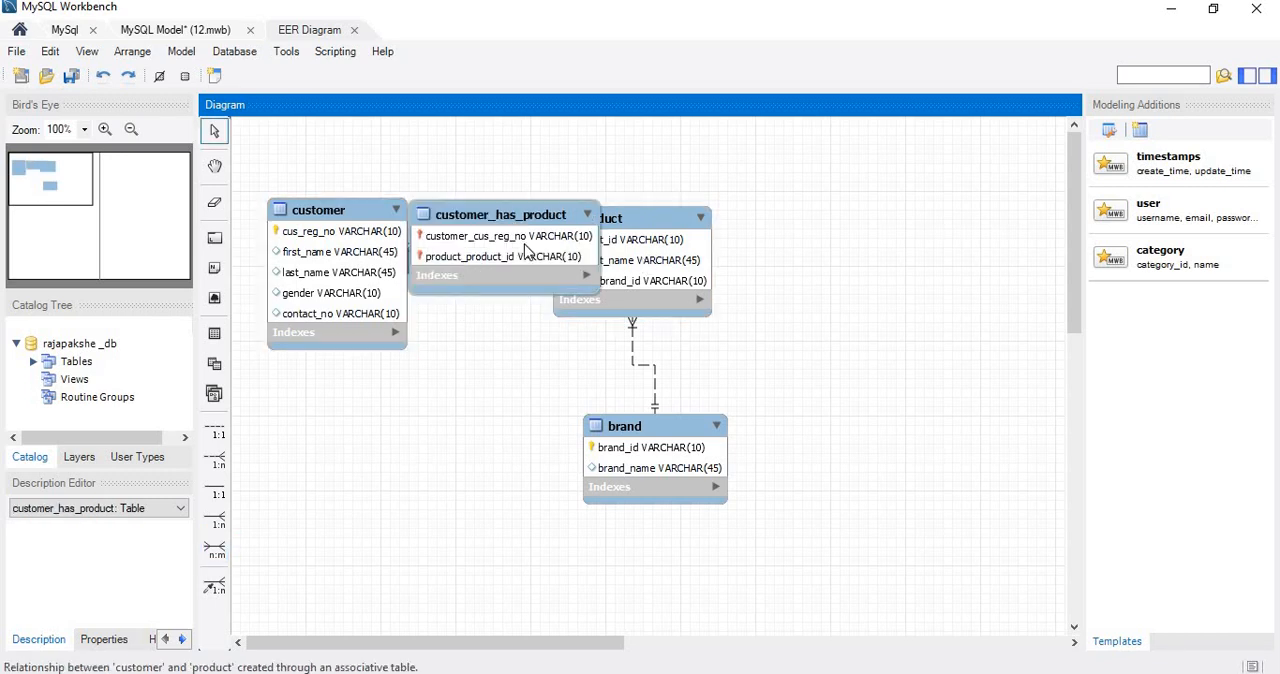
{"action": "left_click_drag", "start_coordinate": [526, 248], "coordinate": [458, 478]}
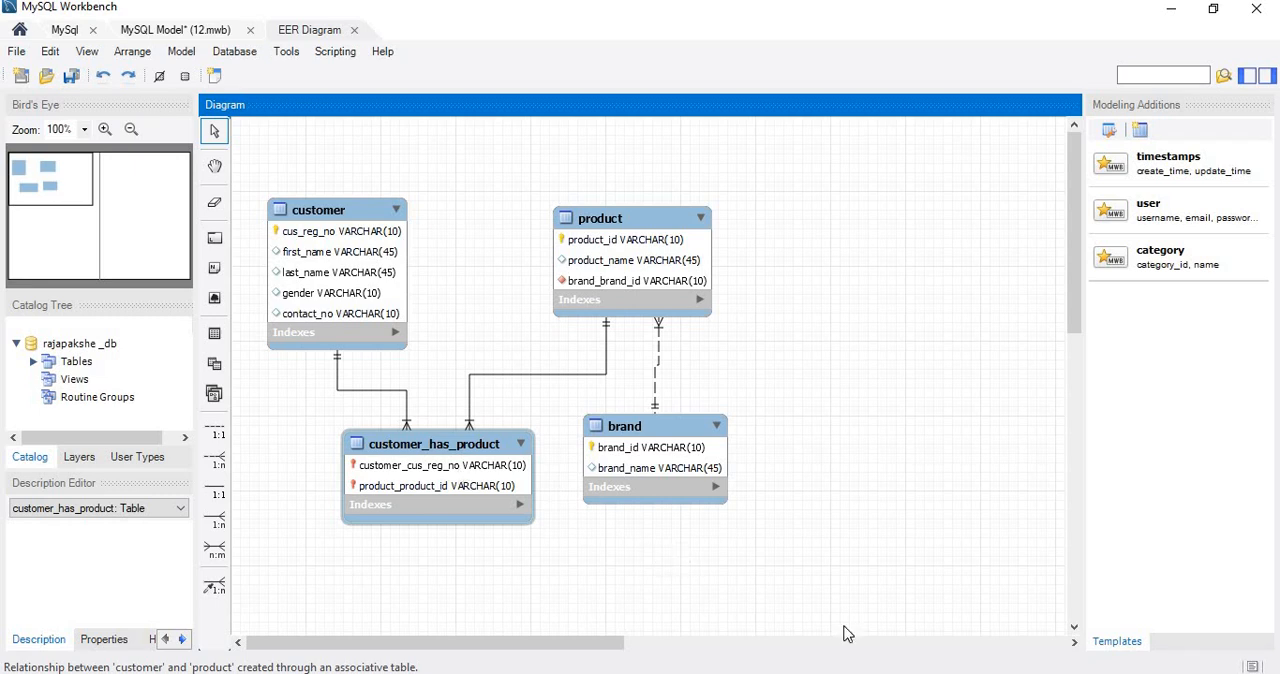
Recheck requirement 03 about storing purchased items in Question Set 03.pdf and return to the EER diagram in MySQL Workbench.
{"action": "left_click", "coordinate": [860, 673]}
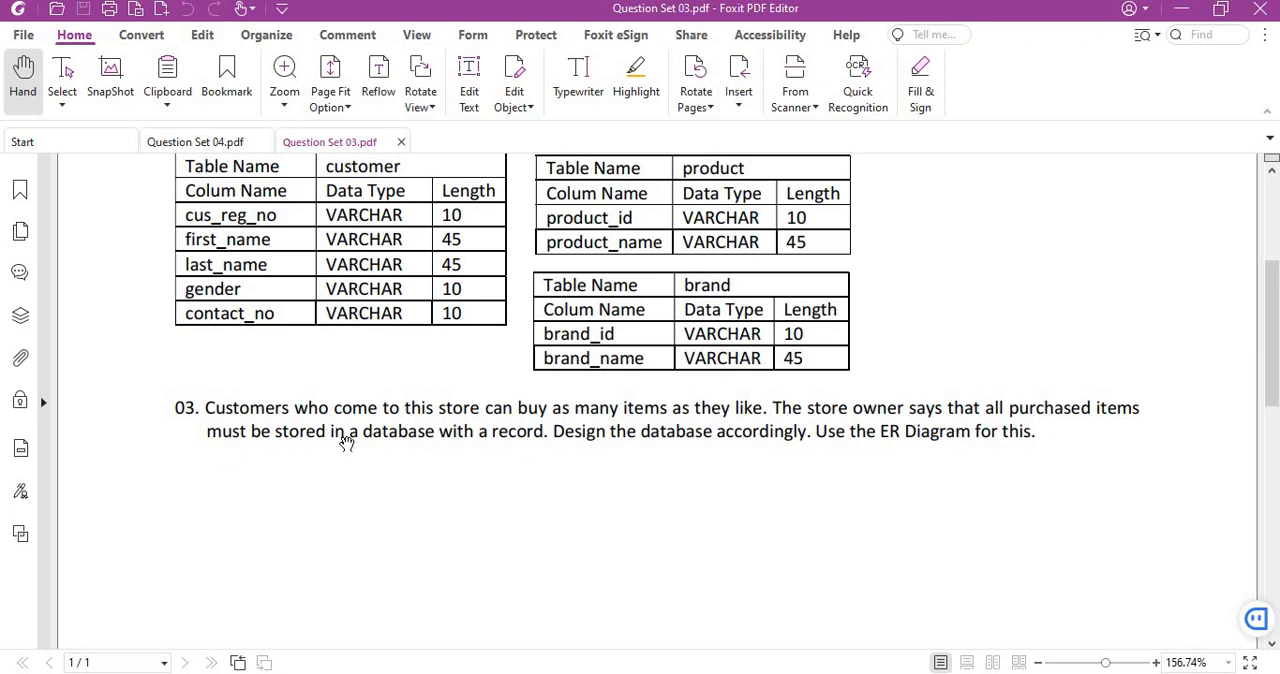
{"action": "left_click", "coordinate": [1179, 10]}
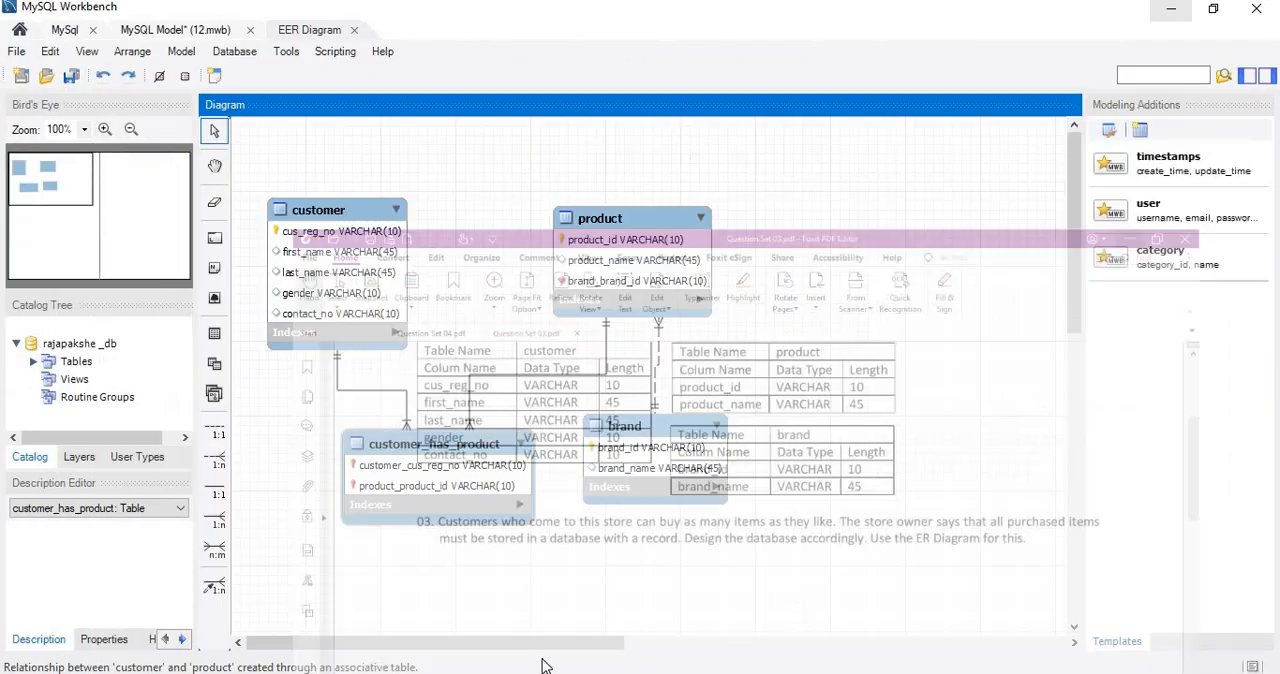
Open the customer_has_product table for editing and rename it to invoice.
{"action": "right_click", "coordinate": [432, 452]}
{"action": "left_click", "coordinate": [409, 452]}
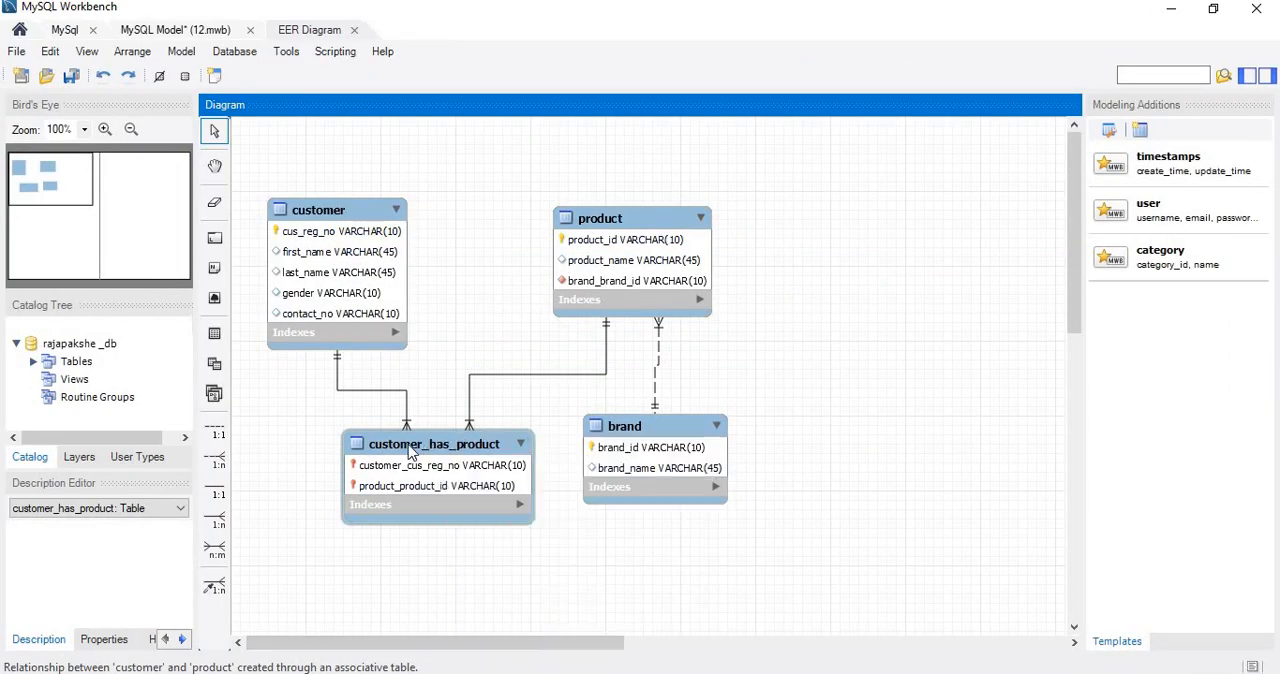
{"action": "right_click", "coordinate": [409, 452]}
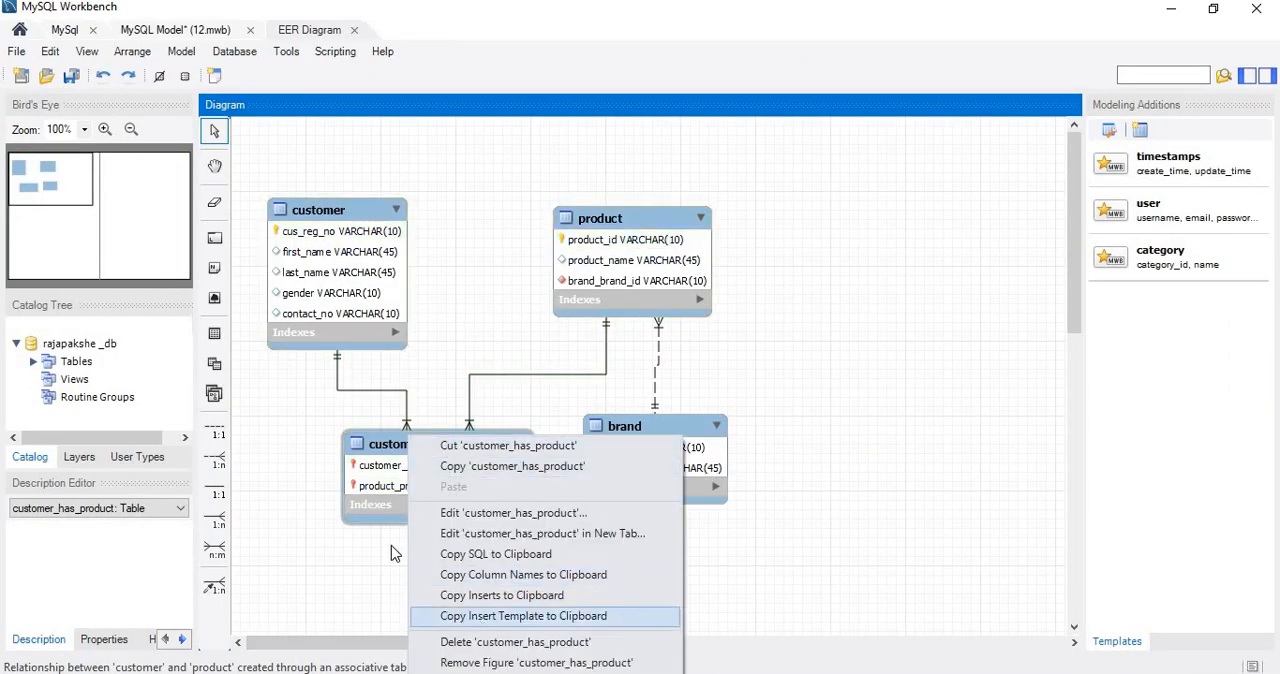
{"action": "left_click", "coordinate": [390, 458]}
{"action": "double_click", "coordinate": [390, 458]}
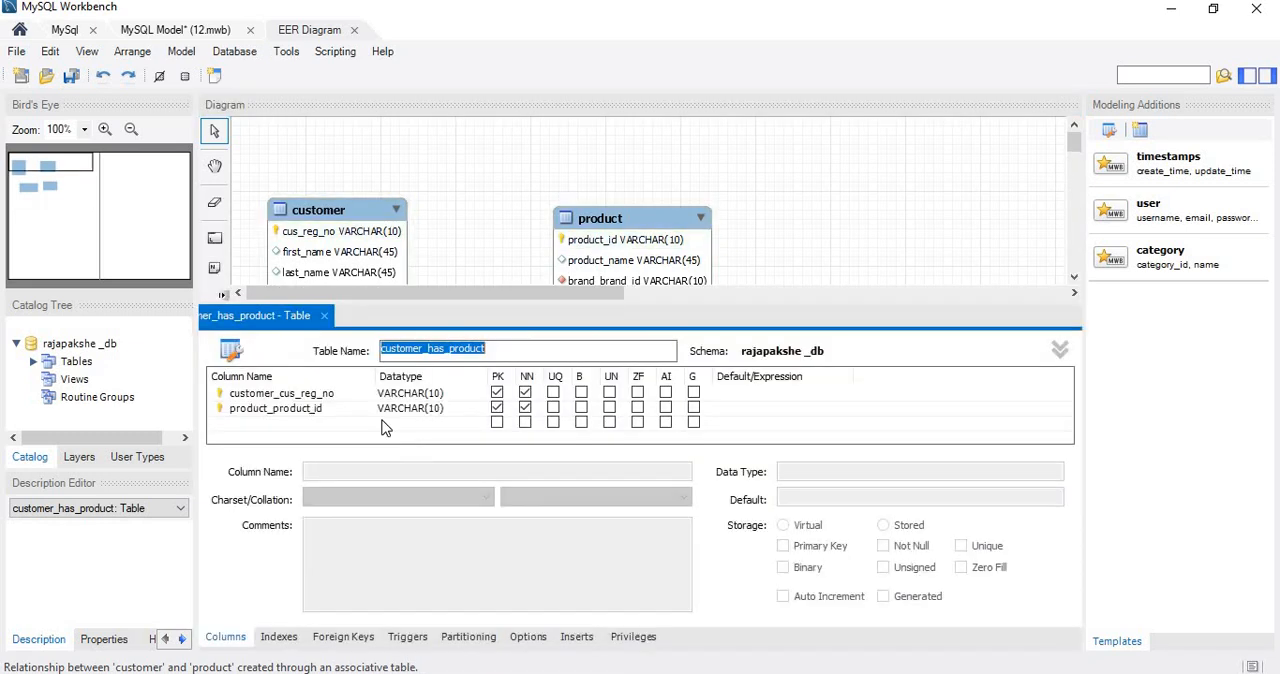
{"action": "key", "text": "BackSpace"}
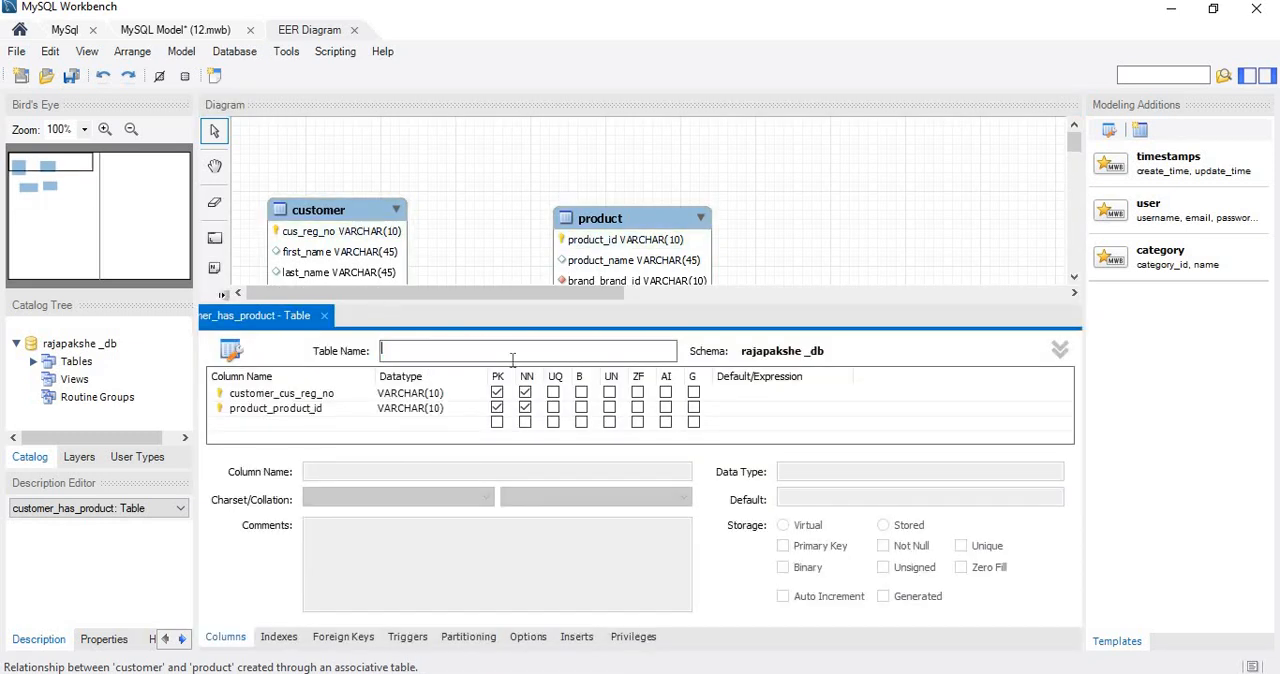
{"action": "type", "text": "nv"}
{"action": "key", "text": "BackSpace"}
{"action": "key", "text": "BackSpace"}
{"action": "type", "text": "invoice"}
Remove the primary key setting from the customer_cus_reg_no and product_product_id columns of the invoice table.
{"action": "left_click", "coordinate": [278, 396]}
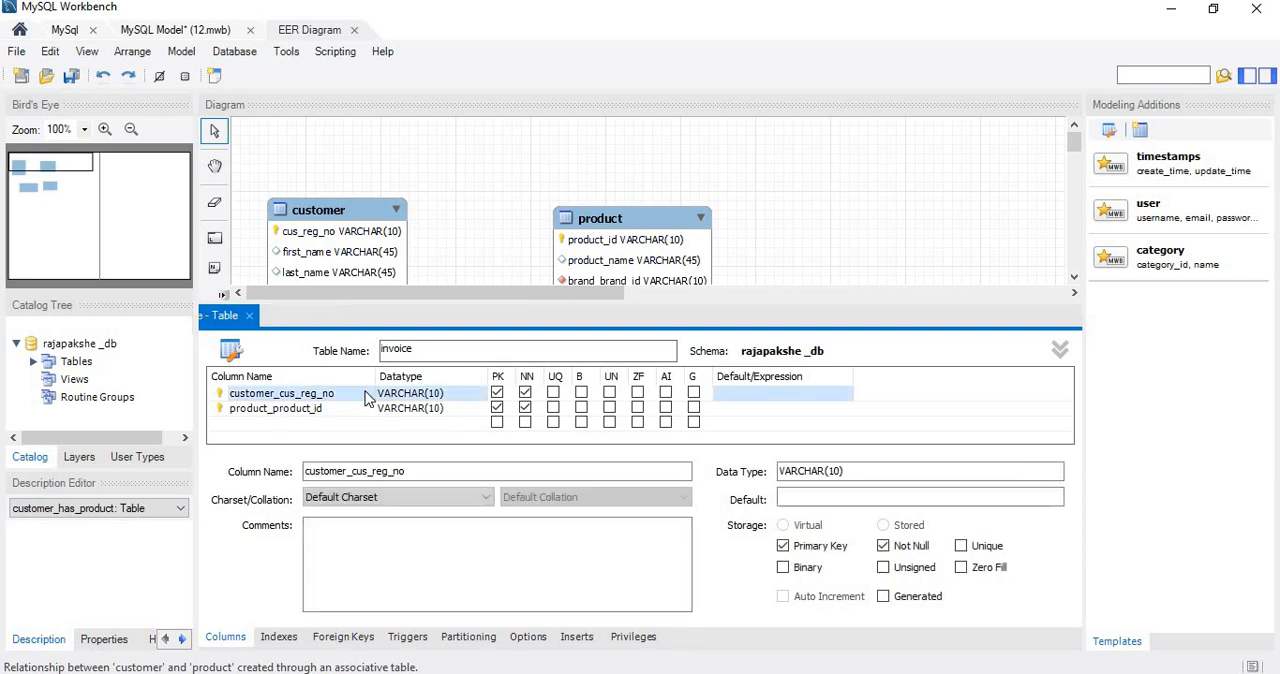
{"action": "left_click", "coordinate": [497, 393]}
{"action": "left_click", "coordinate": [497, 408]}
Add a new column named invoice_id to the invoice table.
{"action": "left_click", "coordinate": [288, 423]}
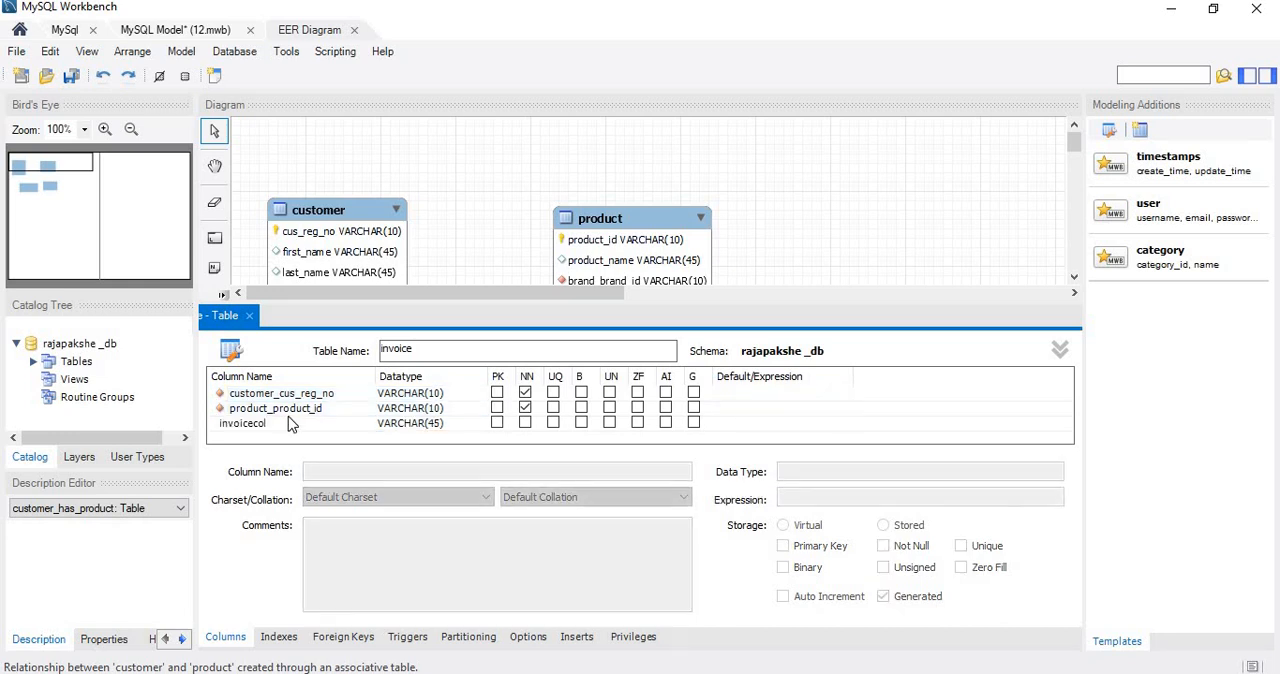
{"action": "double_click", "coordinate": [291, 422]}
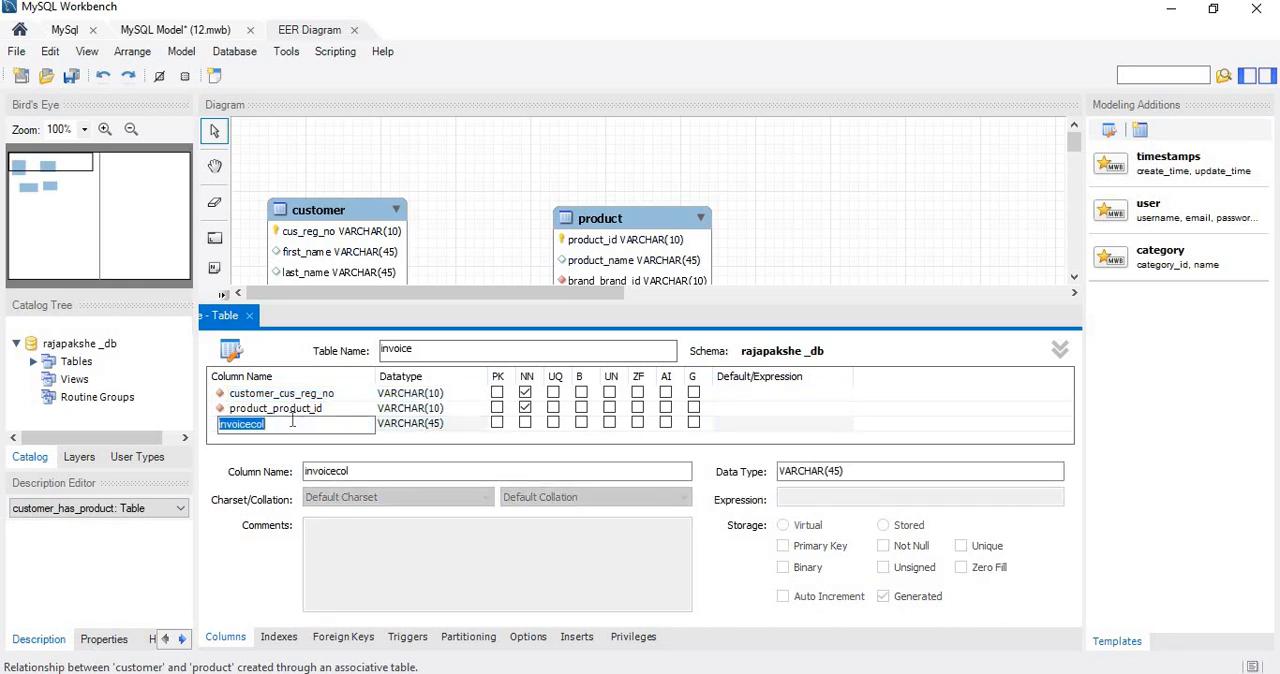
{"action": "key", "text": "BackSpace"}
{"action": "type", "text": "invoice_id"}
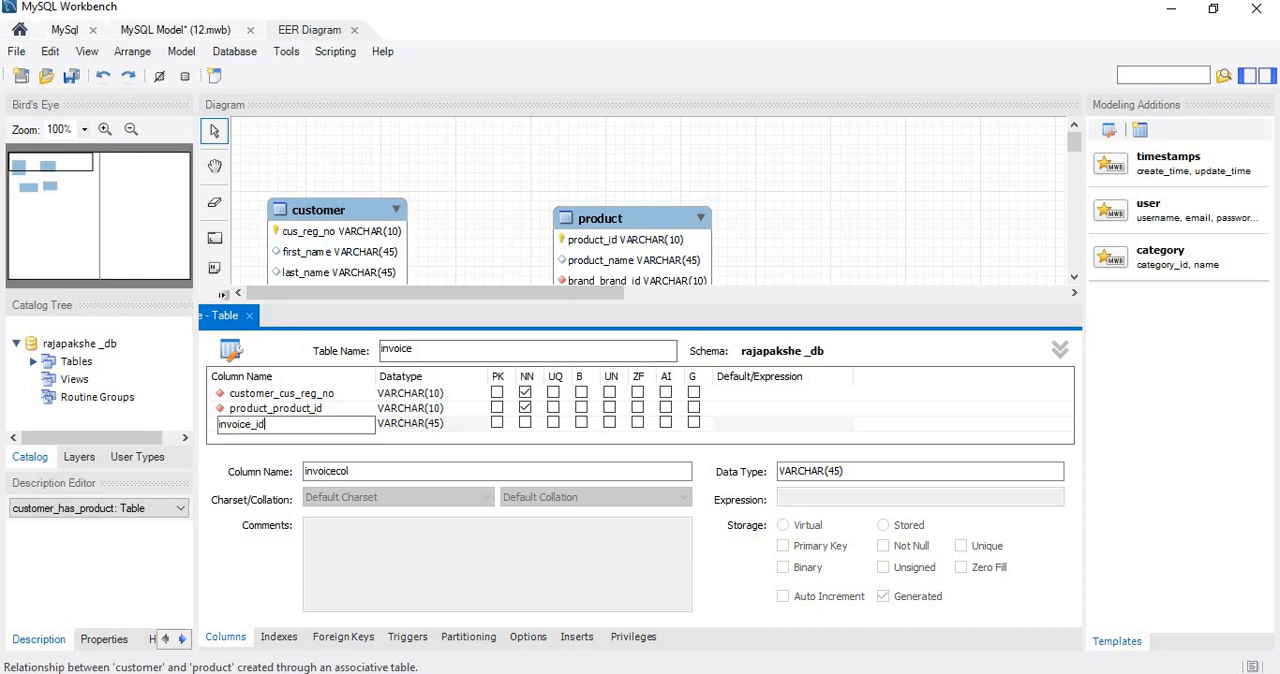
{"action": "left_click", "coordinate": [666, 424]}
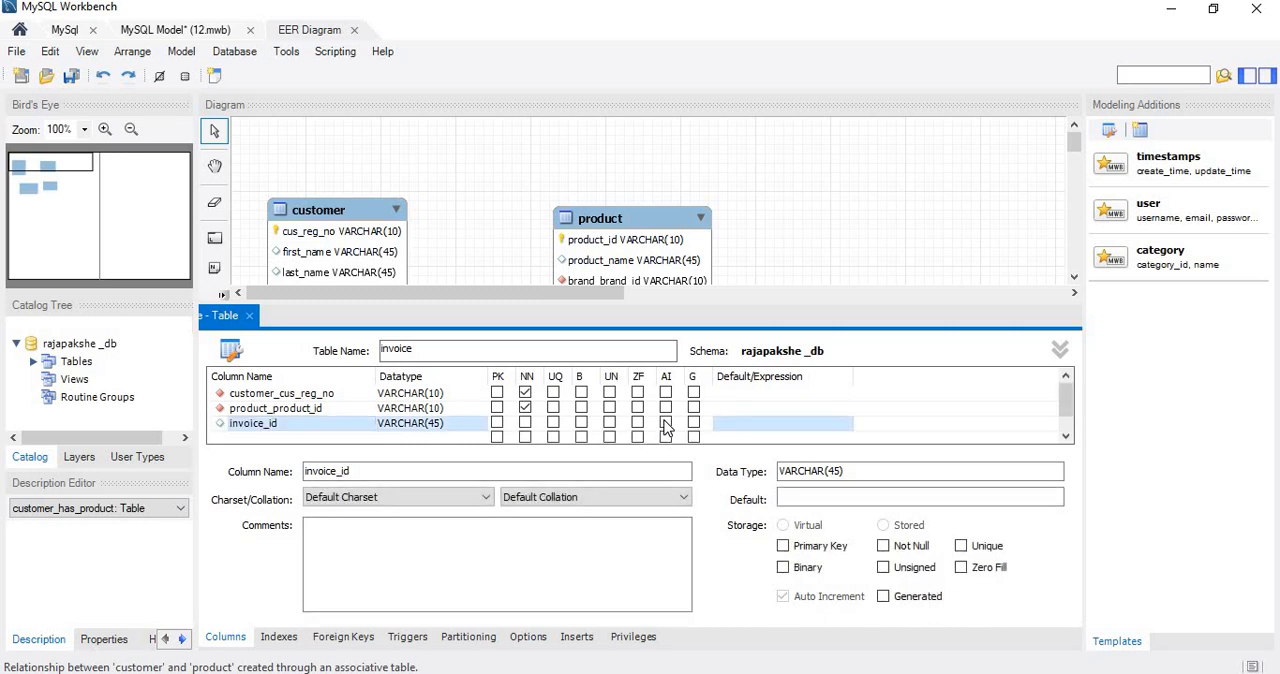
Set the invoice_id column's data type to INT and make it an auto-incrementing primary key.
{"action": "left_click", "coordinate": [426, 424]}
{"action": "left_click", "coordinate": [479, 425]}
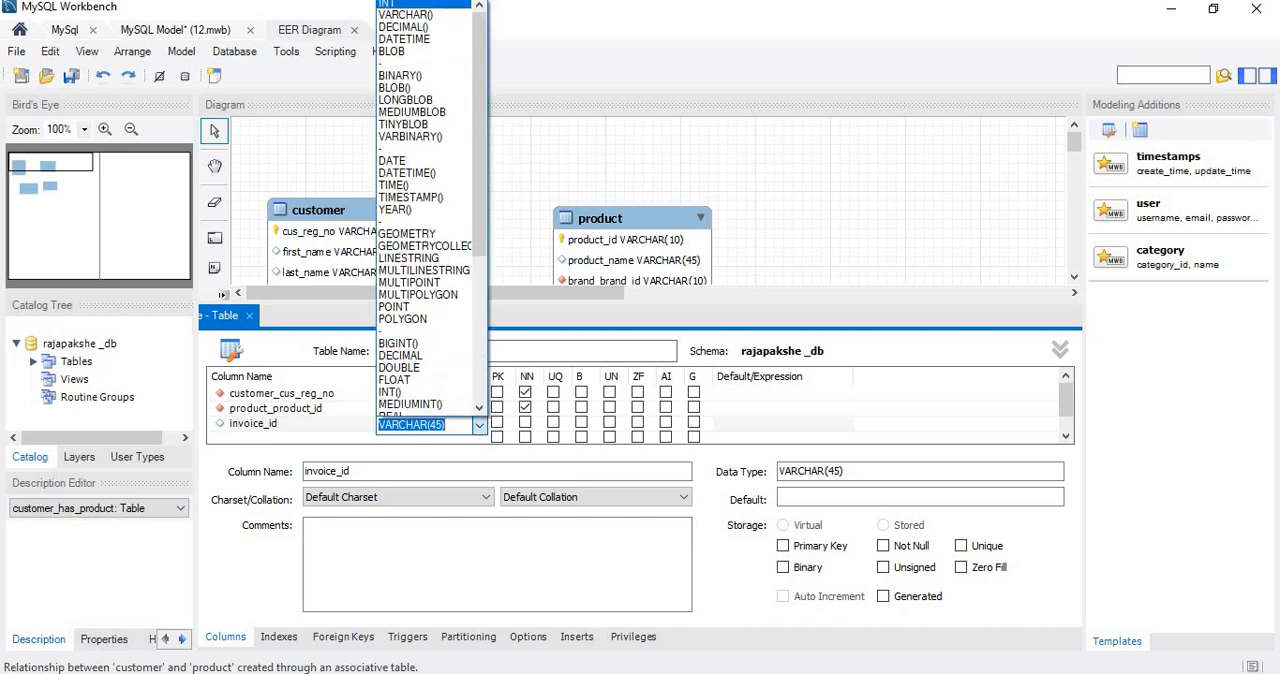
{"action": "left_click", "coordinate": [422, 4]}
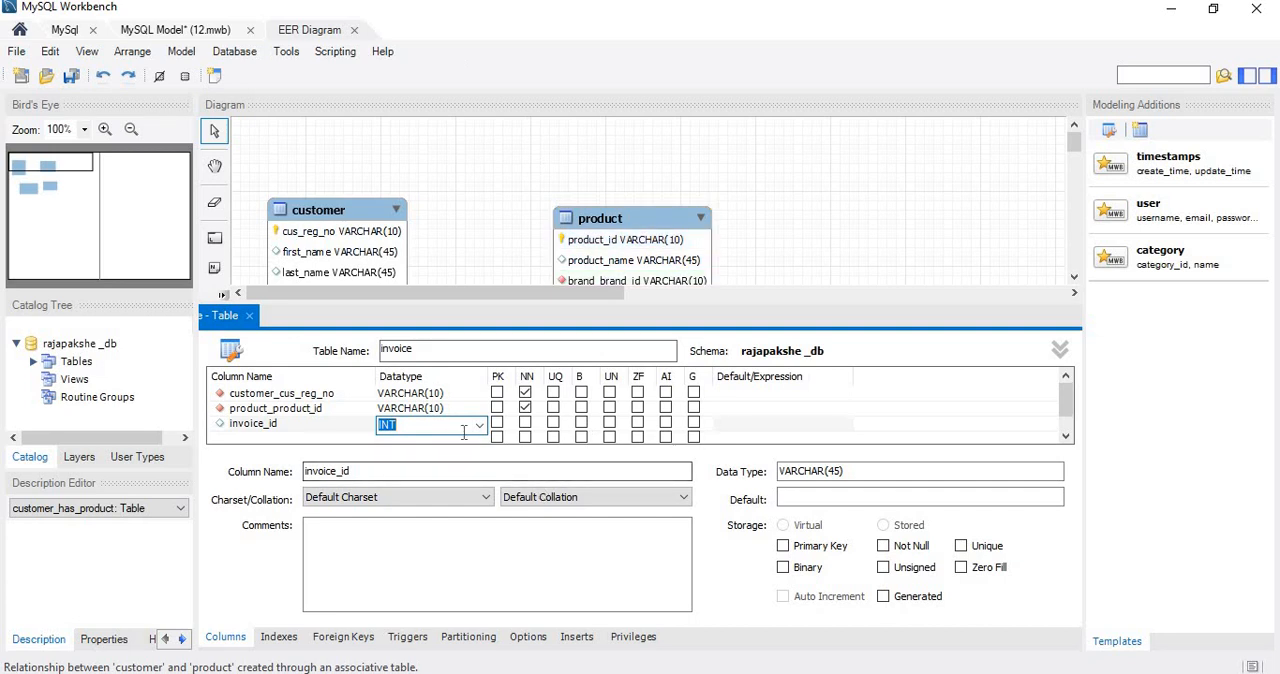
{"action": "left_click", "coordinate": [666, 422]}
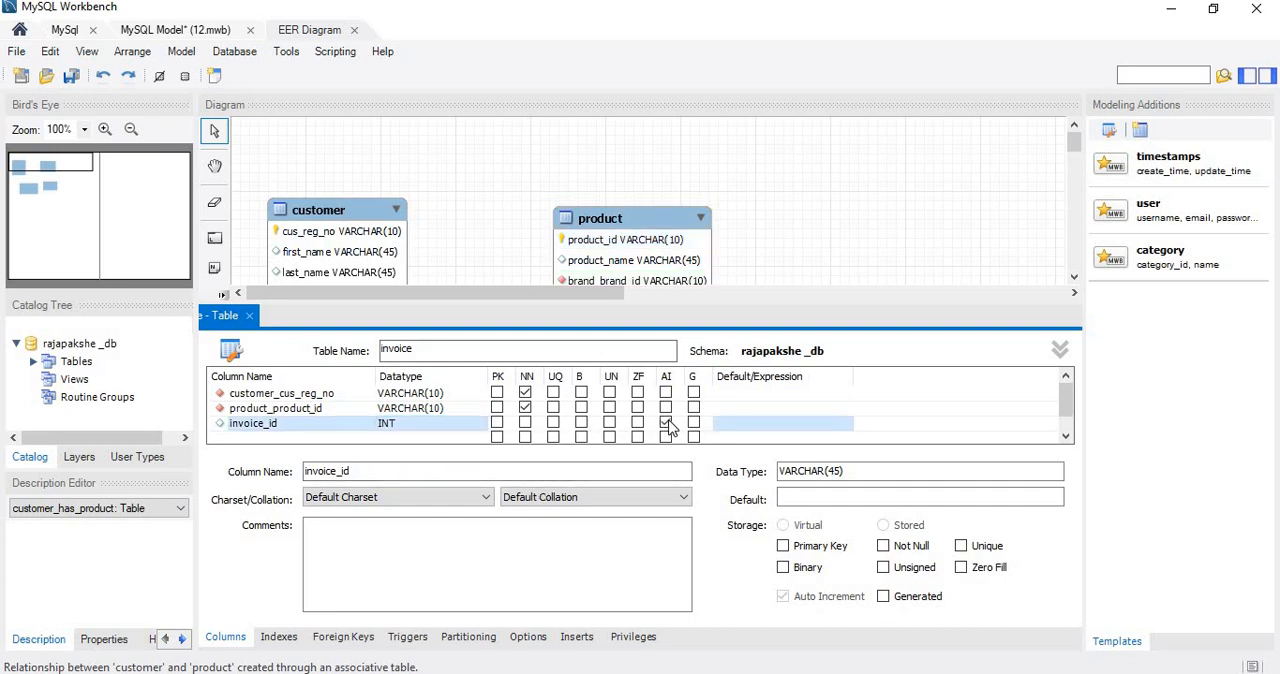
{"action": "left_click", "coordinate": [497, 422]}
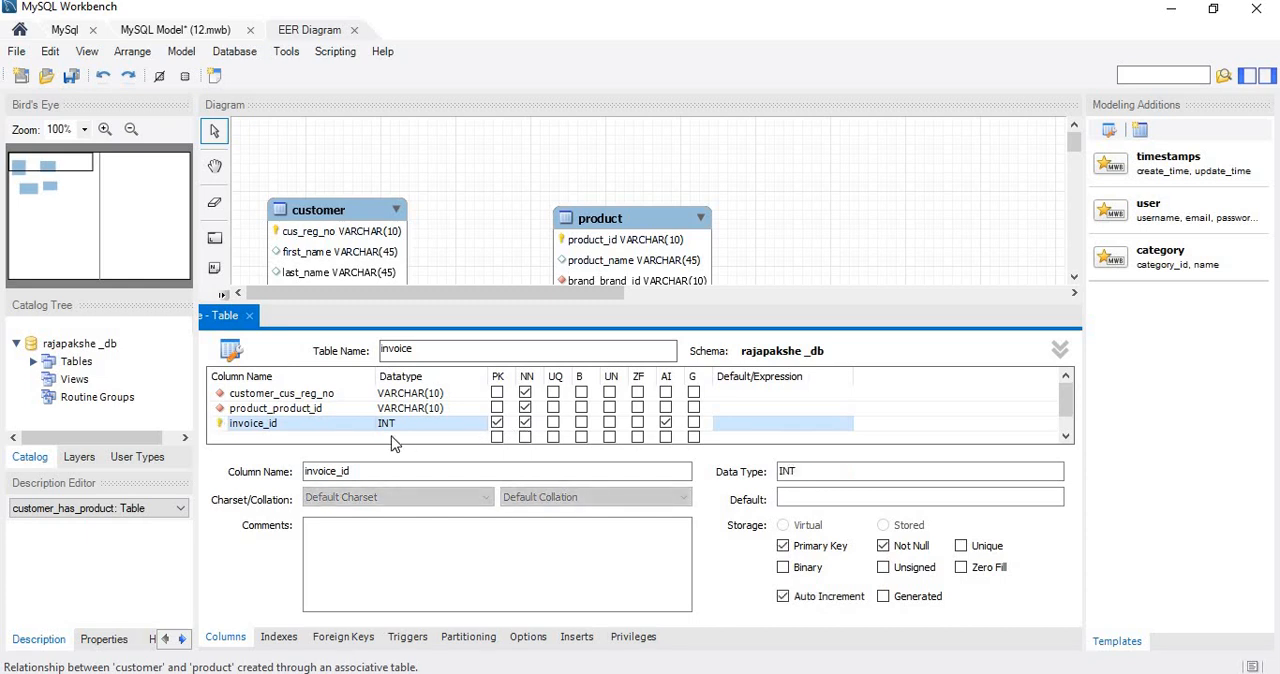
Make invoice_id the first column of the invoice table, close the table editor and shift the invoice table slightly left in the diagram.
{"action": "left_click_drag", "start_coordinate": [337, 428], "coordinate": [343, 397]}
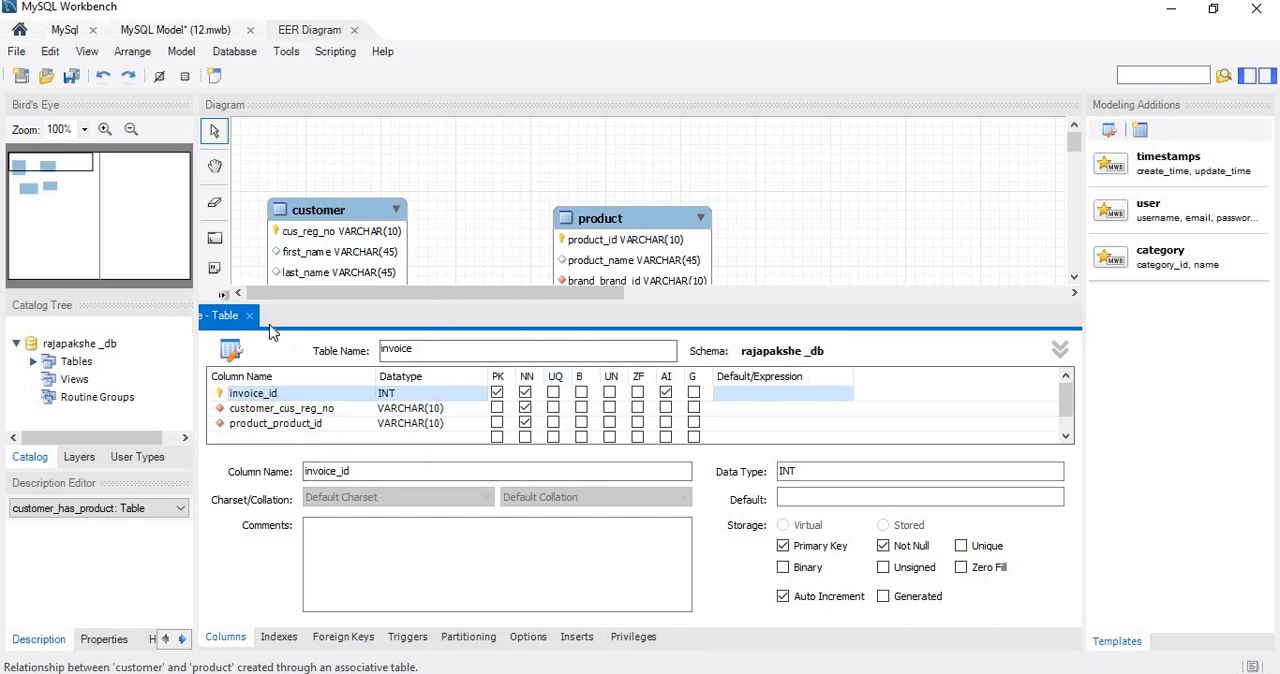
{"action": "left_click", "coordinate": [249, 316]}
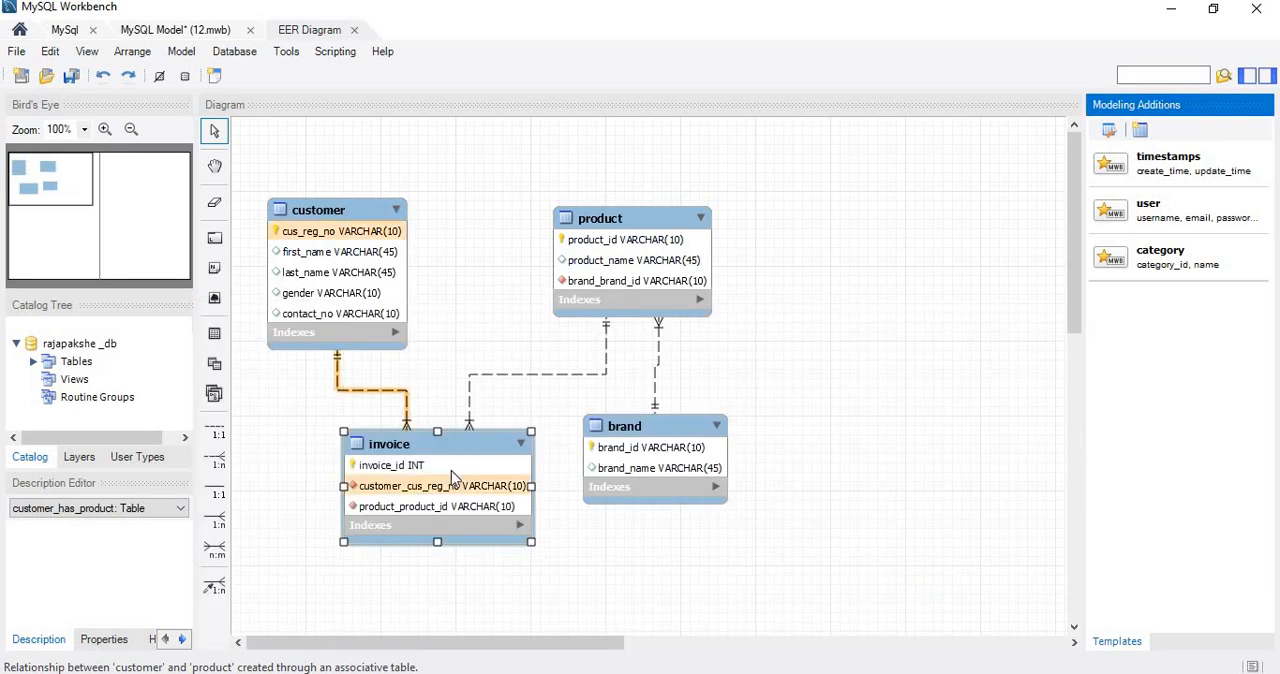
{"action": "left_click_drag", "start_coordinate": [498, 468], "coordinate": [471, 465]}
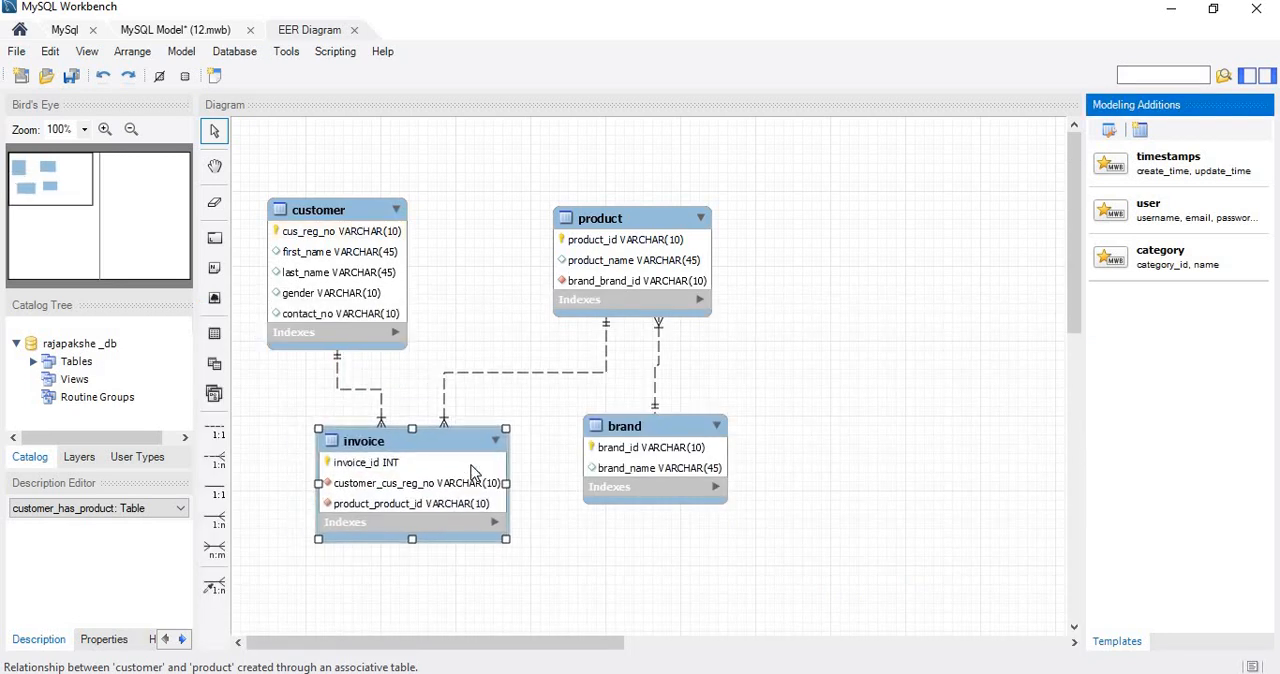